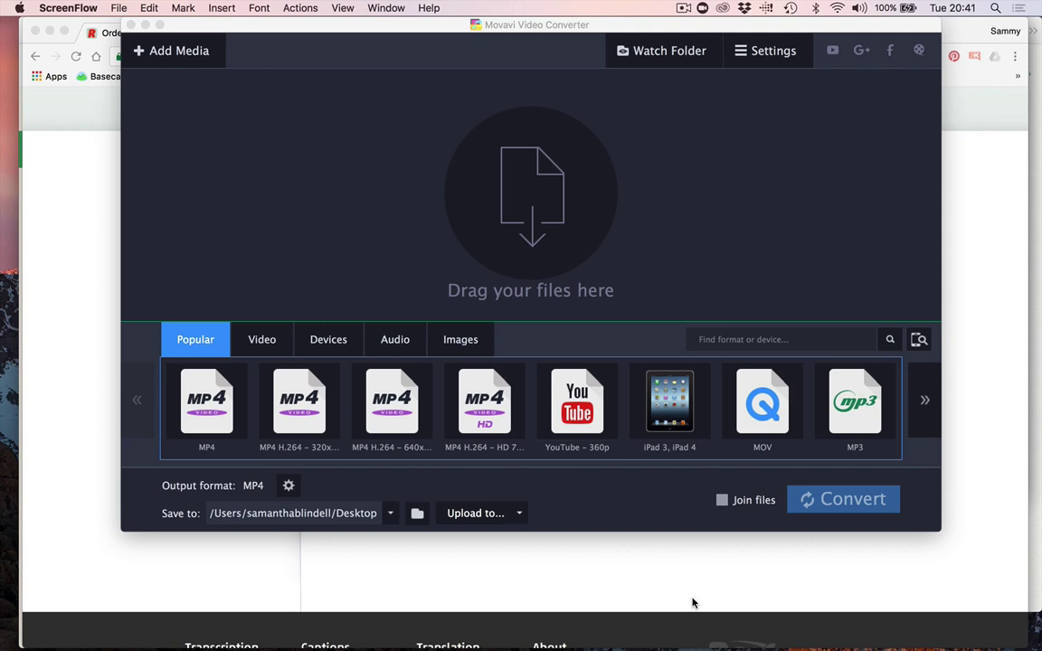
Step: Launch Movavi Video Converter 7 from the Launchpad app grid
{"action": "mouse_move", "coordinate": [384, 644]}
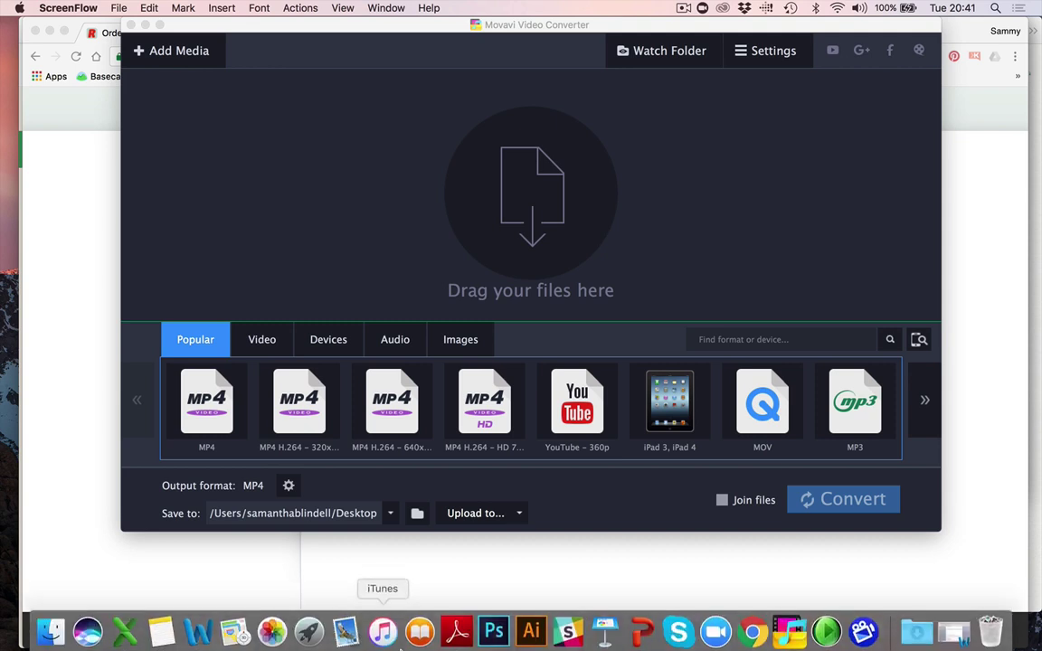
{"action": "left_click", "coordinate": [301, 626]}
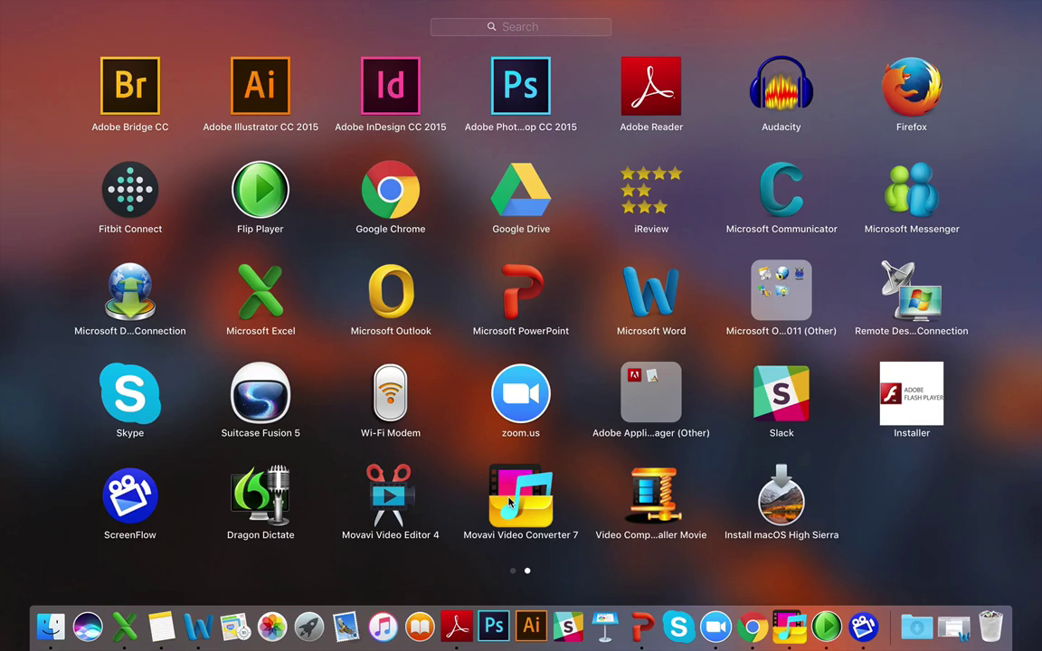
{"action": "left_click", "coordinate": [789, 625]}
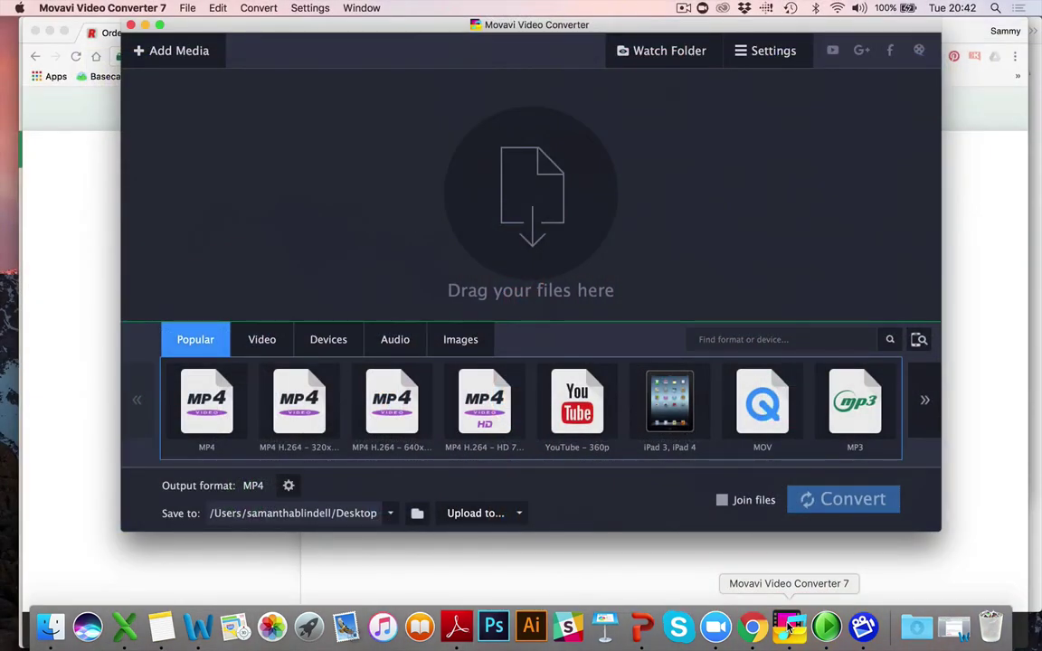
Step: Add the Day 1 '5 Day Sprint - Holidays' MP4 from Downloads to the converter
{"action": "left_click", "coordinate": [523, 199]}
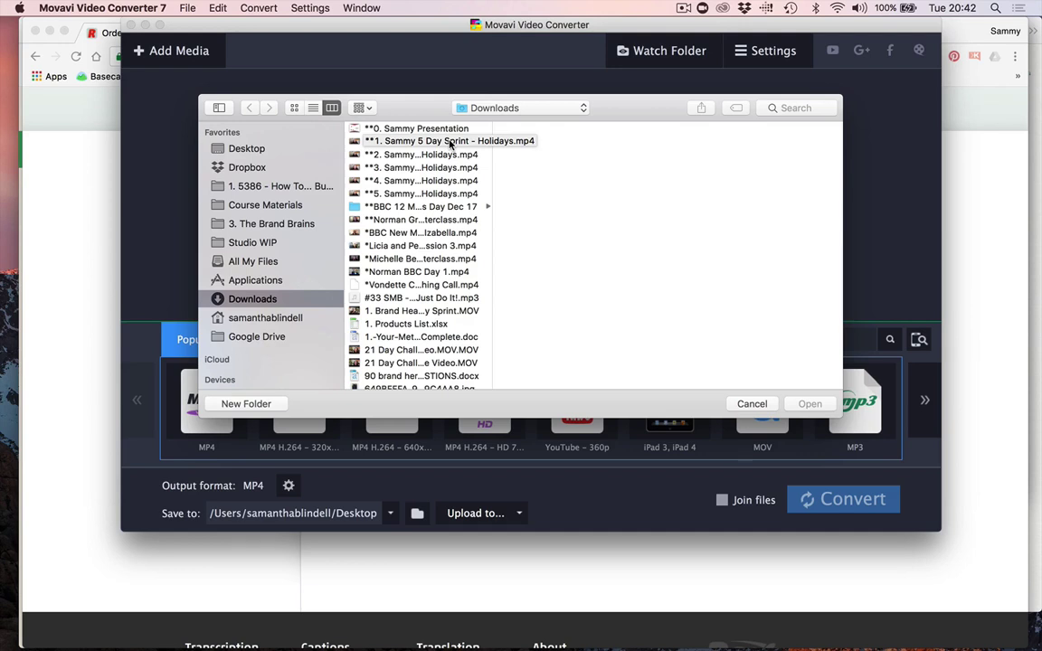
{"action": "left_click", "coordinate": [449, 142]}
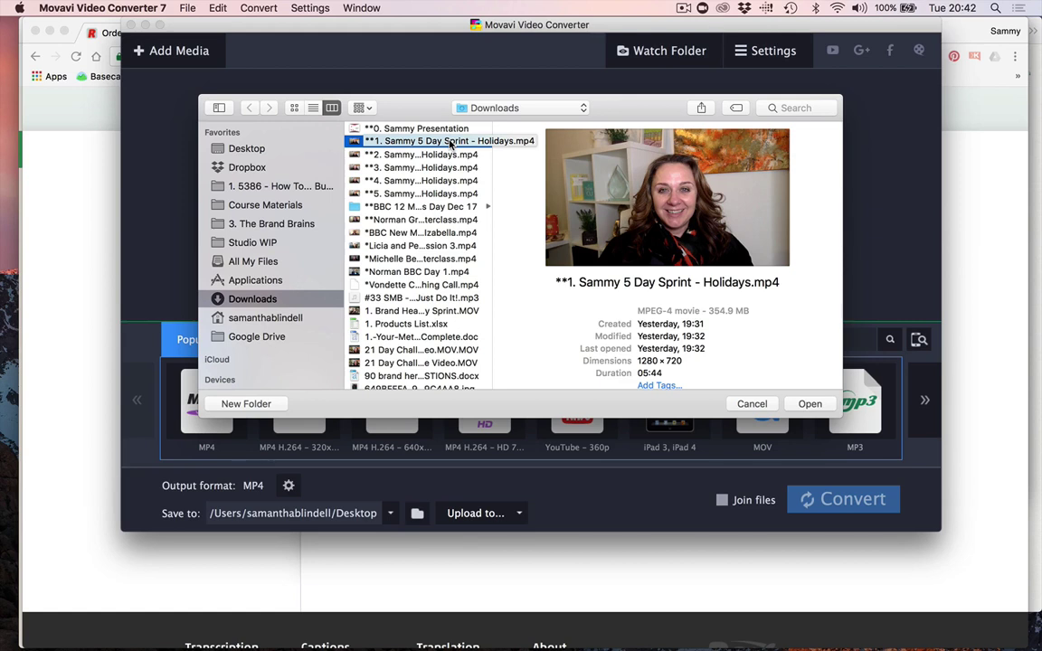
{"action": "left_click", "coordinate": [415, 193]}
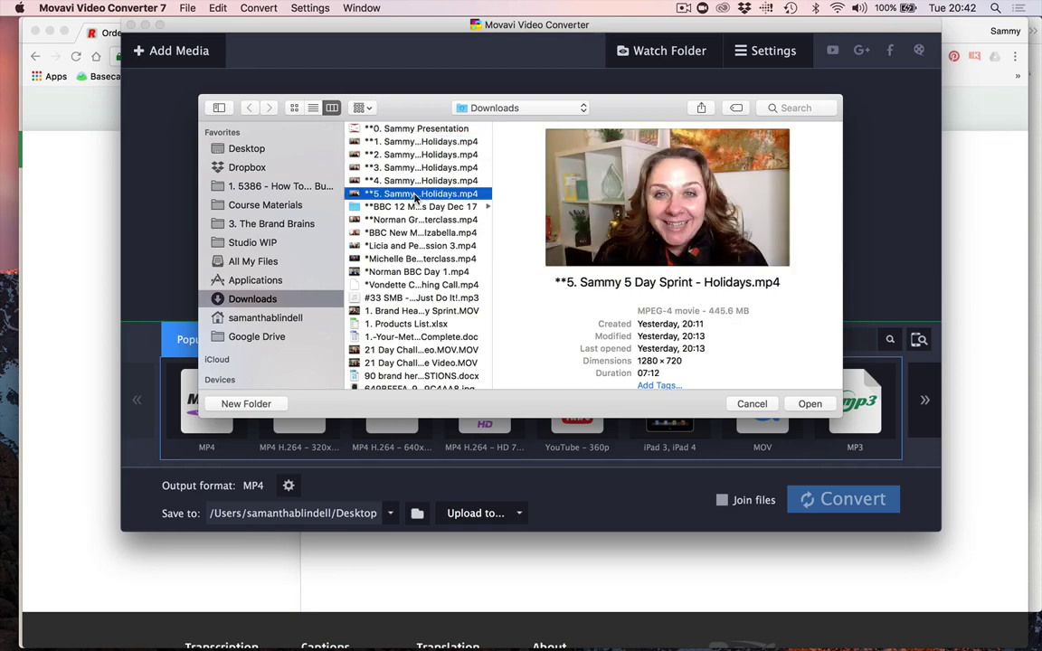
{"action": "left_click", "coordinate": [404, 141]}
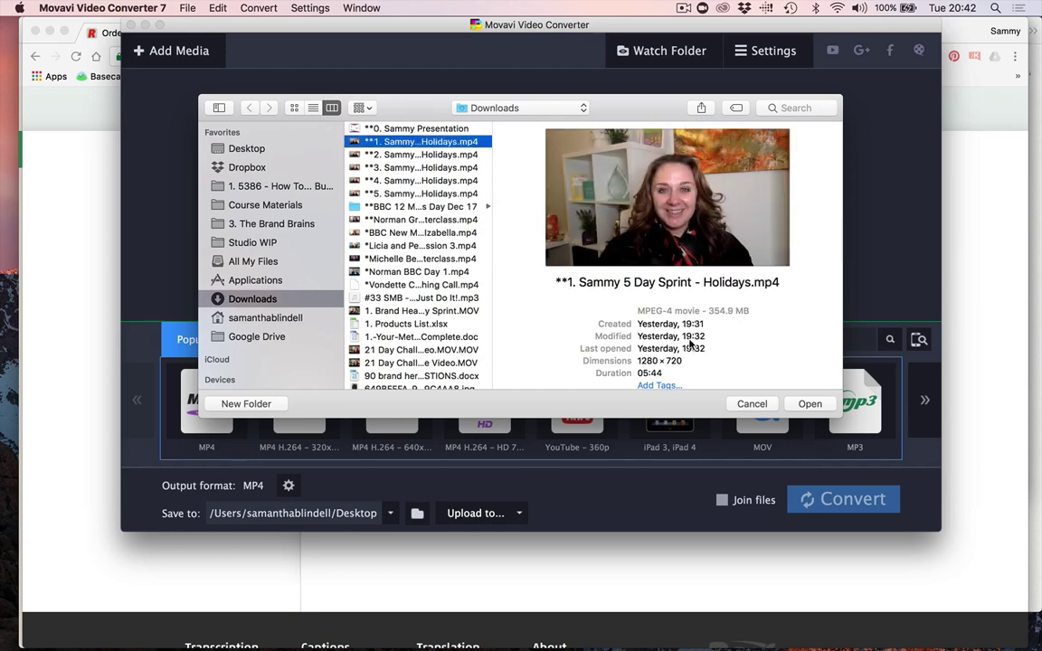
{"action": "left_click", "coordinate": [809, 404]}
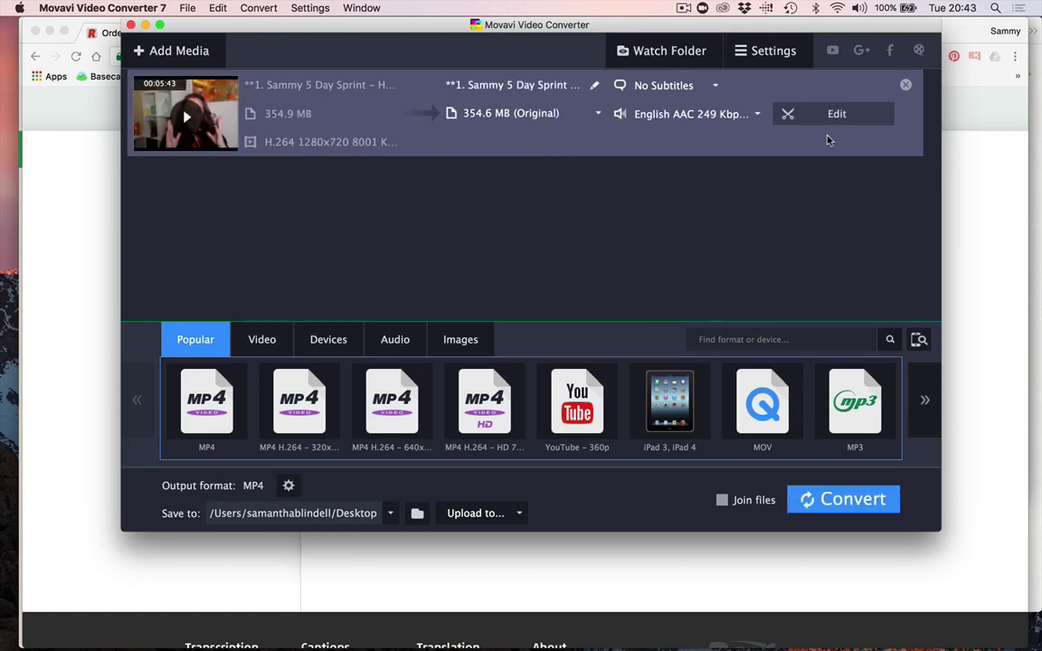
Step: Open the Holidays clip in the Trim editor, preview at 00:32, then return to 00:00
{"action": "left_click", "coordinate": [834, 115]}
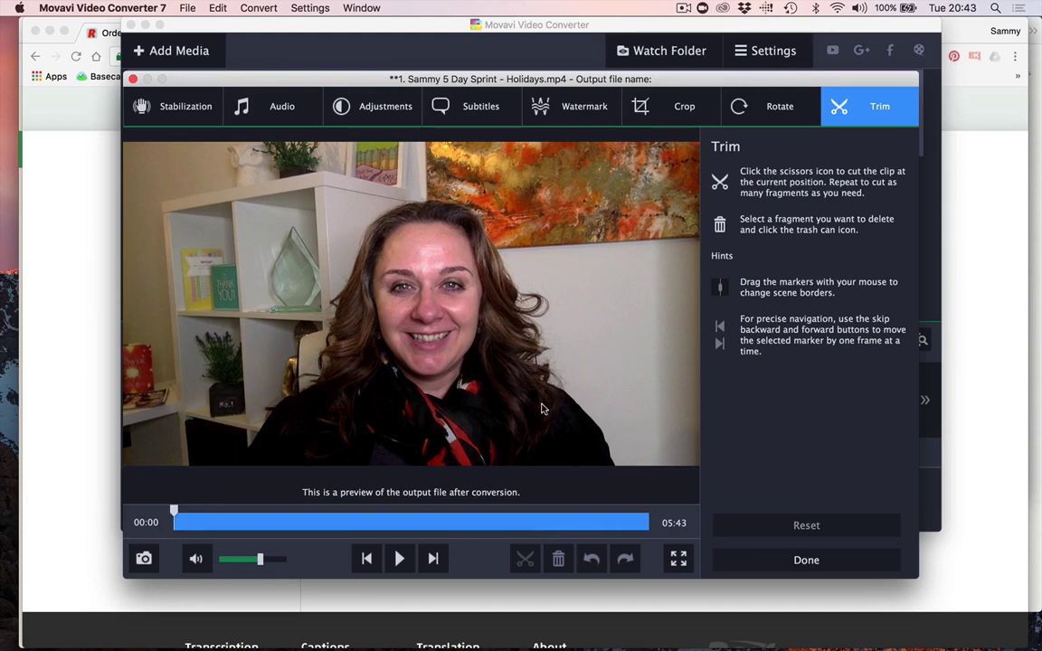
{"action": "left_click", "coordinate": [219, 516]}
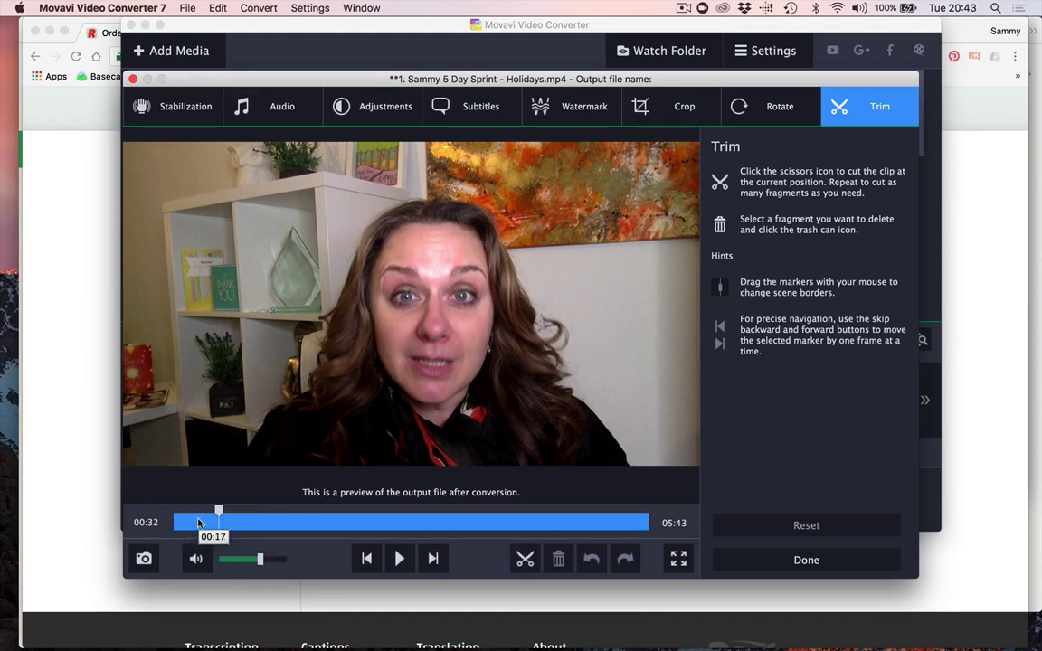
{"action": "left_click", "coordinate": [174, 513]}
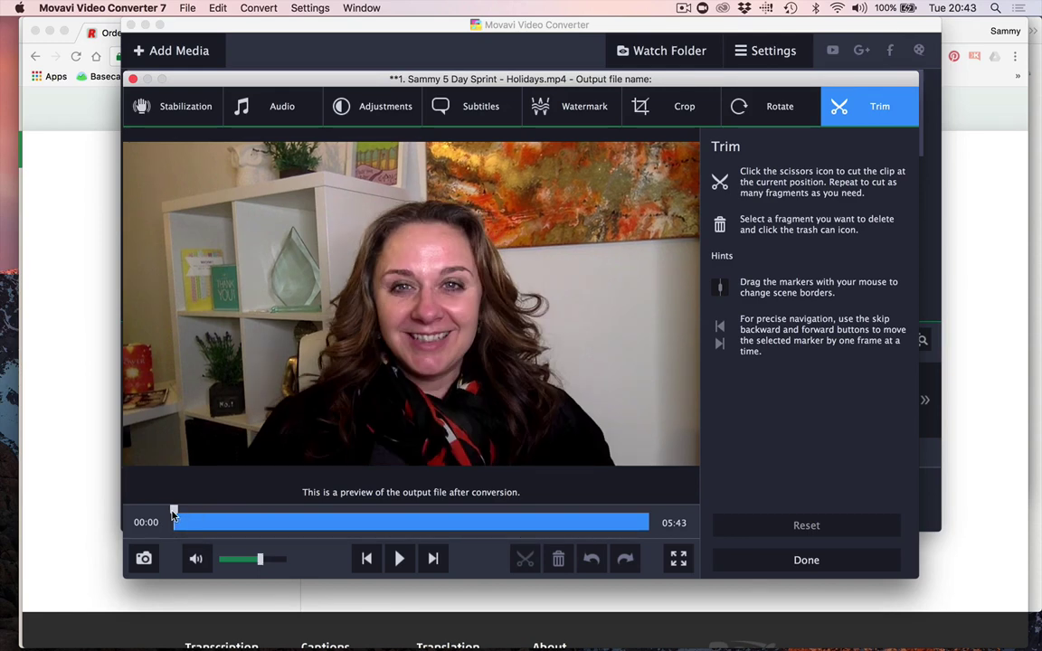
{"action": "left_click_drag", "start_coordinate": [523, 79], "coordinate": [525, 24]}
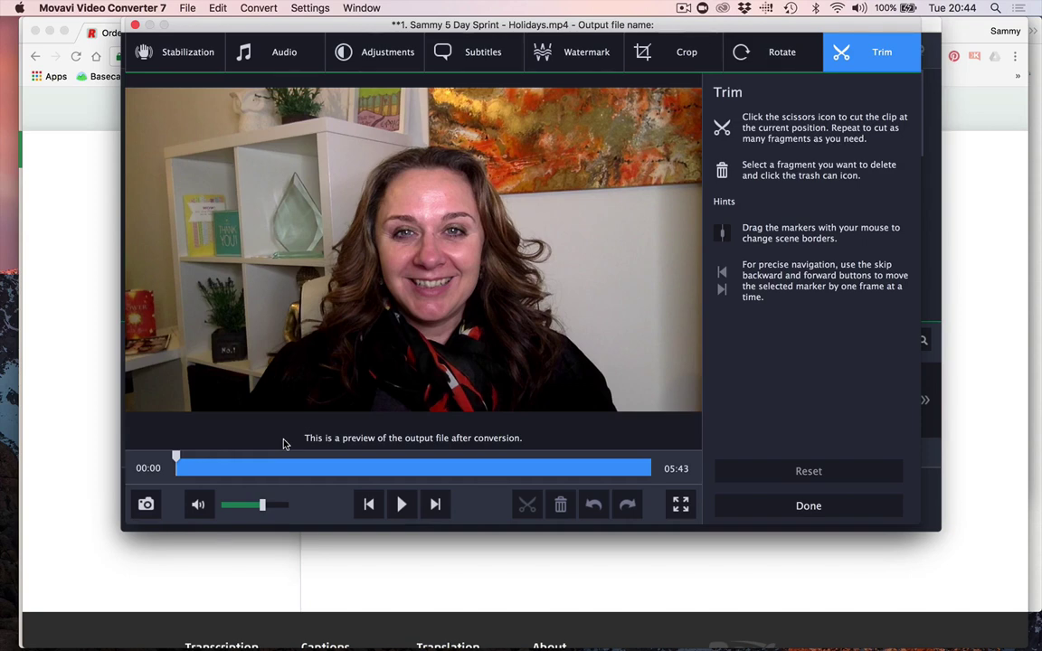
Step: Close the Trim editor with Done, leaving the 05:43 clip uncut
{"action": "left_click", "coordinate": [810, 505]}
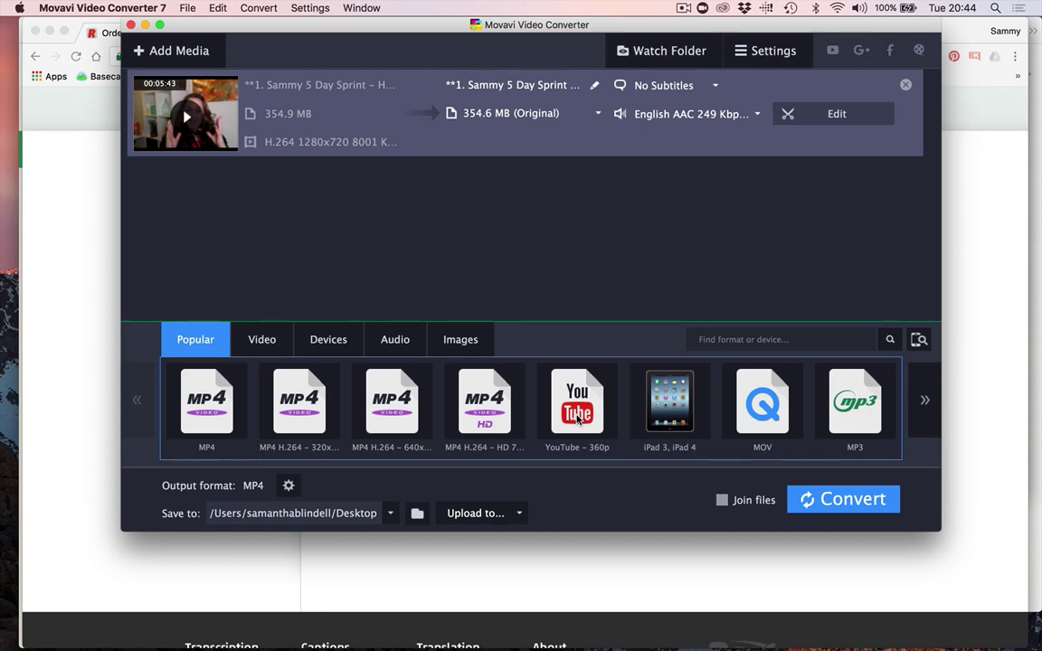
Step: Compare MP4 320x240, 640x480 and HD 720p output sizes, then choose MP3 (11.0 MB)
{"action": "left_click", "coordinate": [203, 392]}
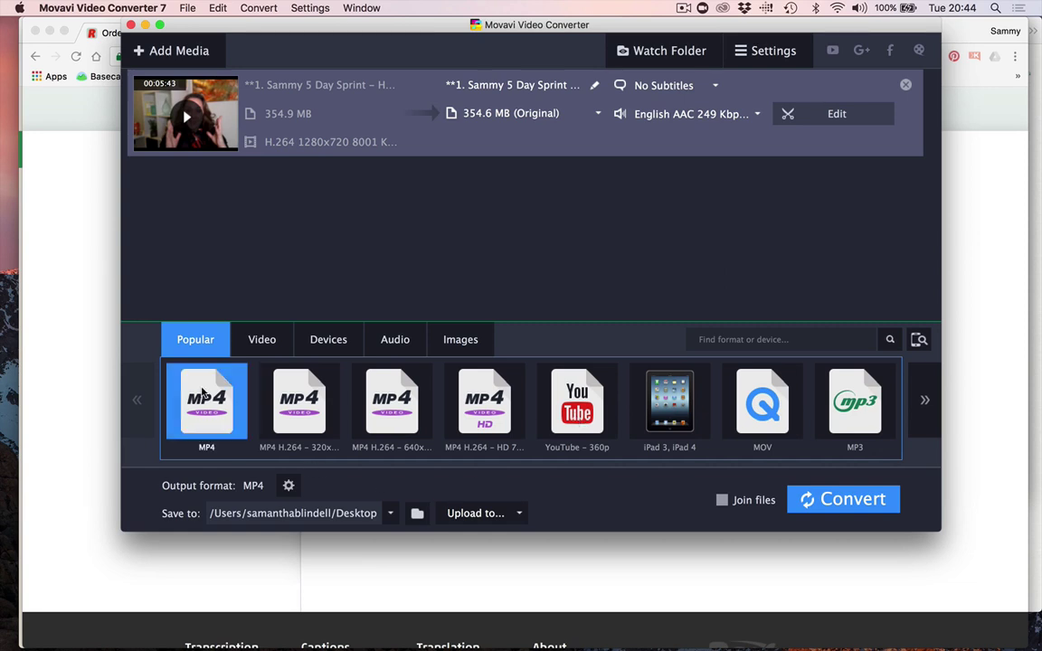
{"action": "left_click", "coordinate": [261, 369]}
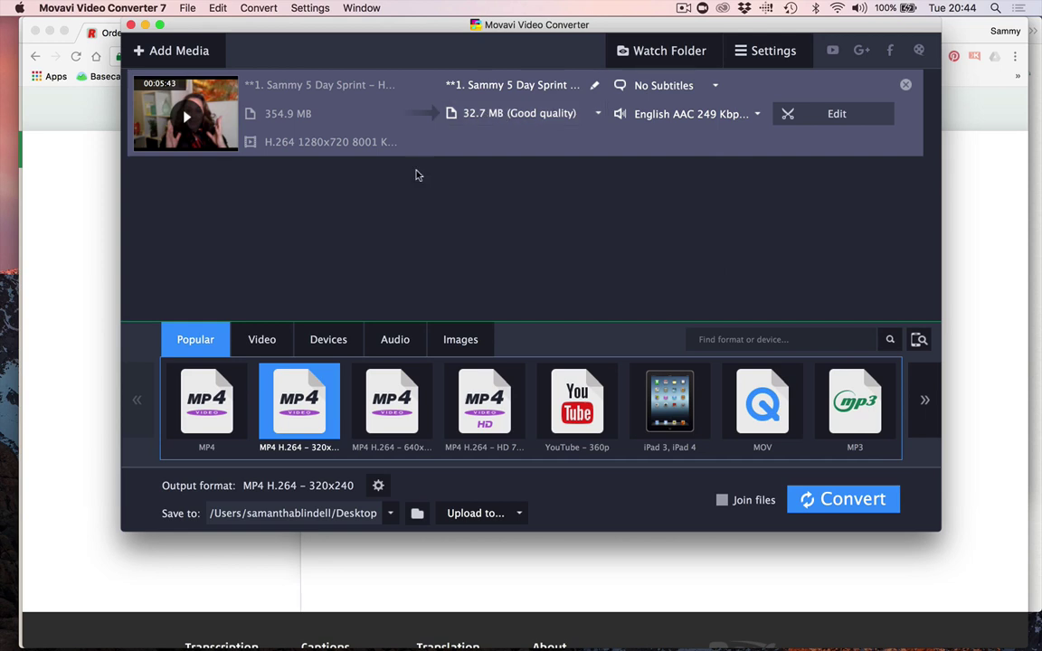
{"action": "left_click", "coordinate": [355, 366]}
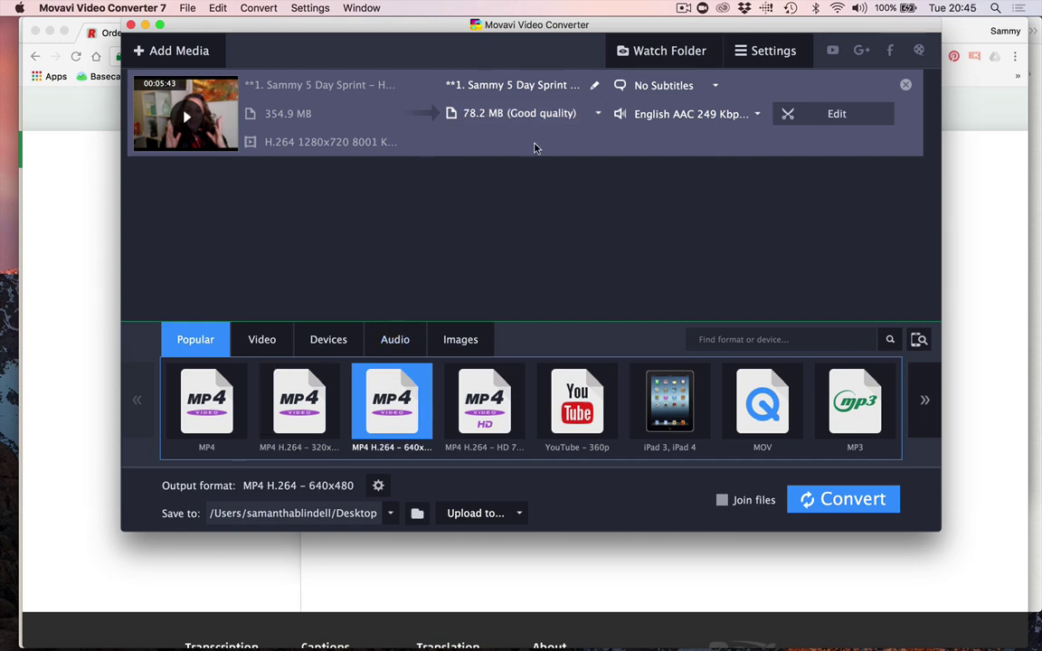
{"action": "left_click", "coordinate": [488, 389]}
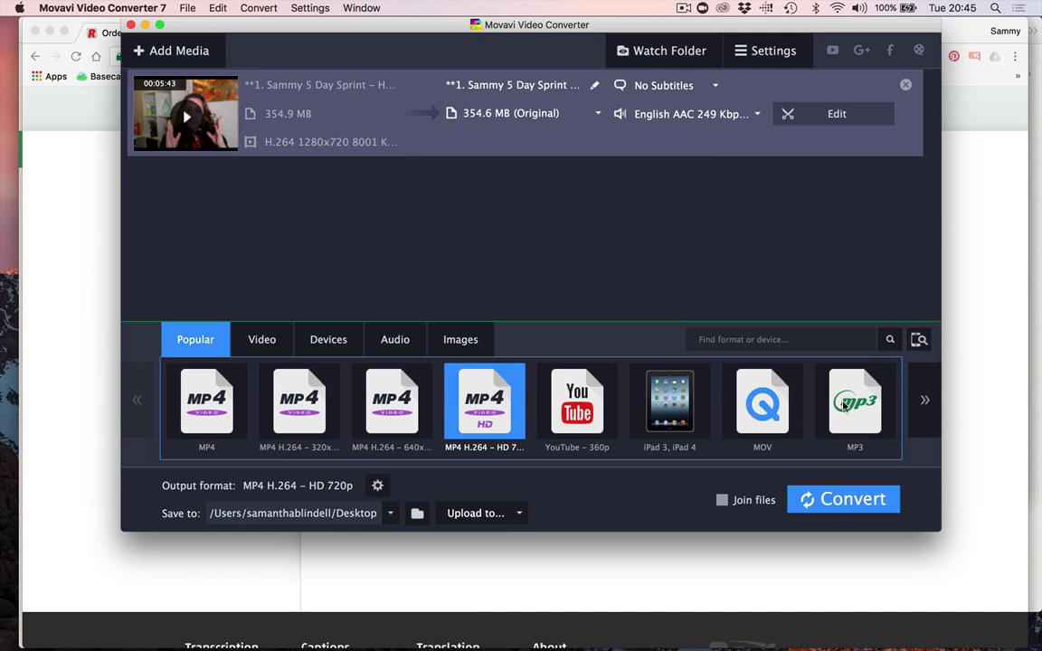
{"action": "left_click", "coordinate": [863, 402]}
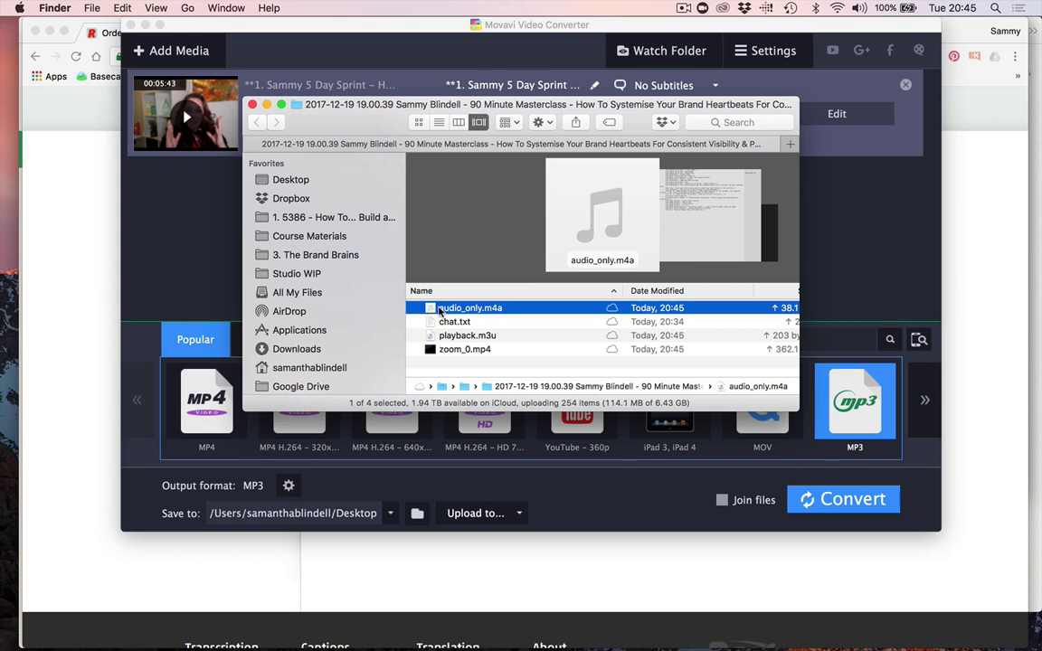
Step: Start the MP3 conversion of the Holidays video
{"action": "left_click_drag", "start_coordinate": [359, 113], "coordinate": [302, 249]}
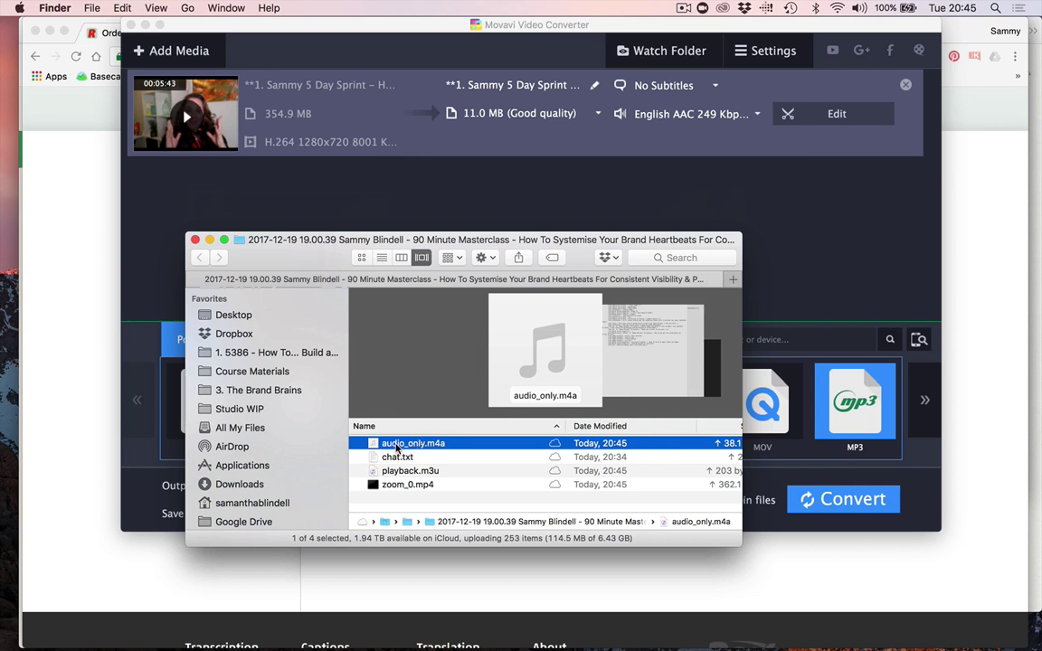
{"action": "left_click", "coordinate": [157, 268]}
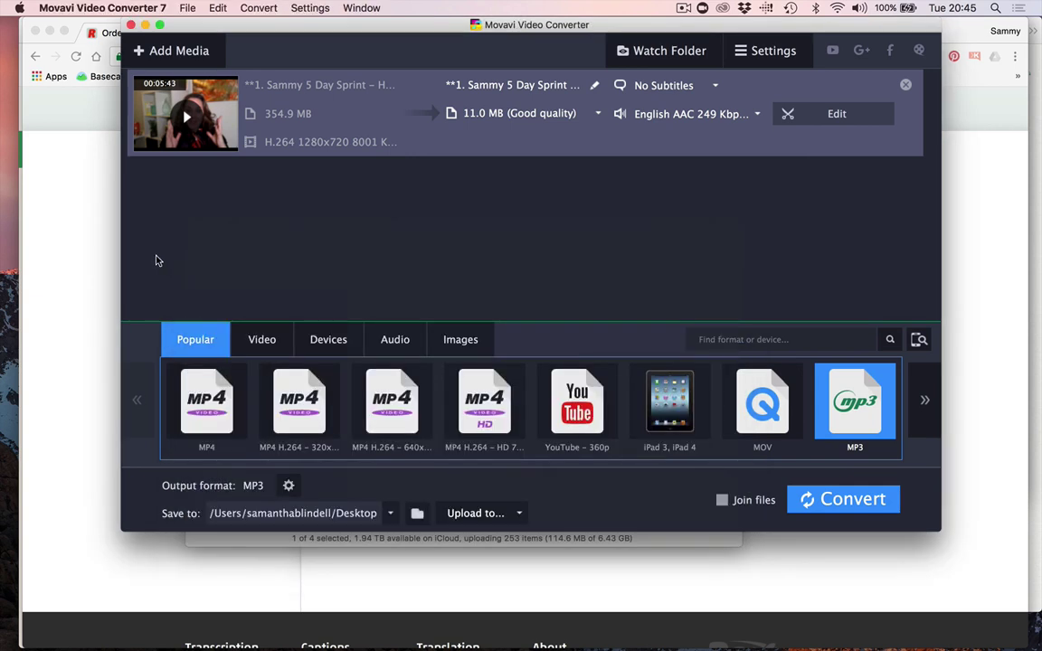
{"action": "left_click", "coordinate": [848, 500]}
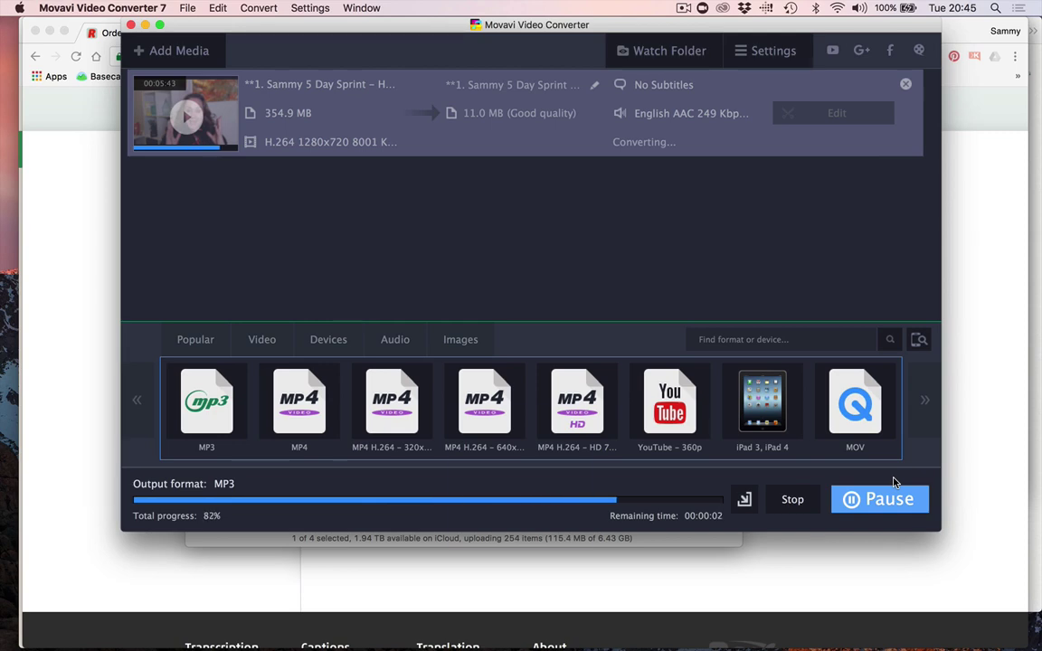
{"action": "key", "text": "XF86AudioRaiseVolume"}
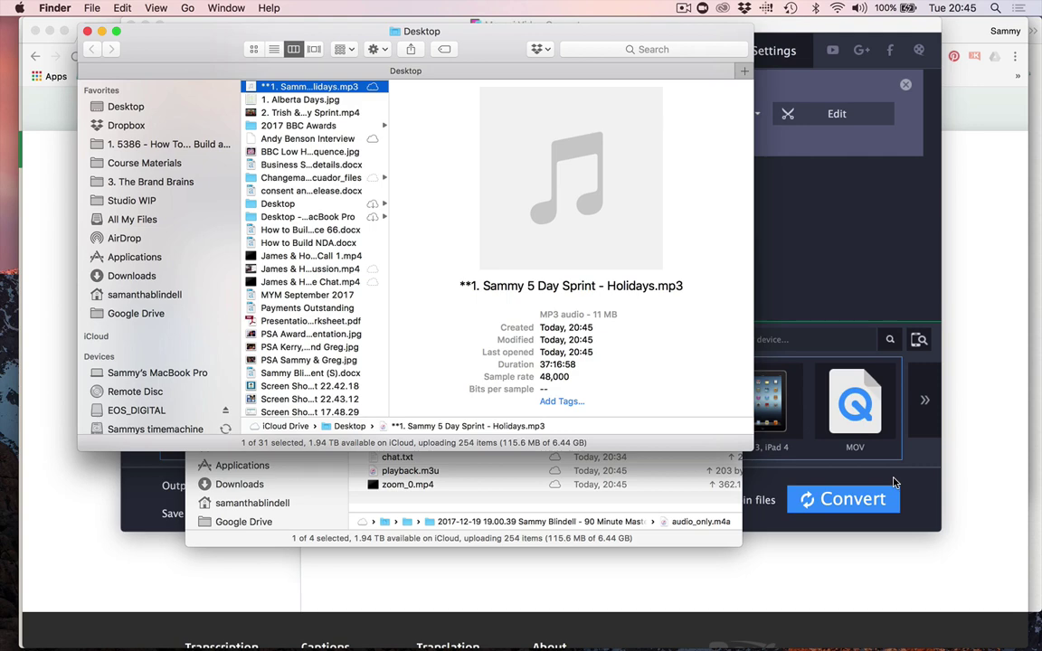
Step: Reveal the finished 11 MB Holidays MP3 on the Desktop via the Save to location
{"action": "left_click", "coordinate": [776, 245]}
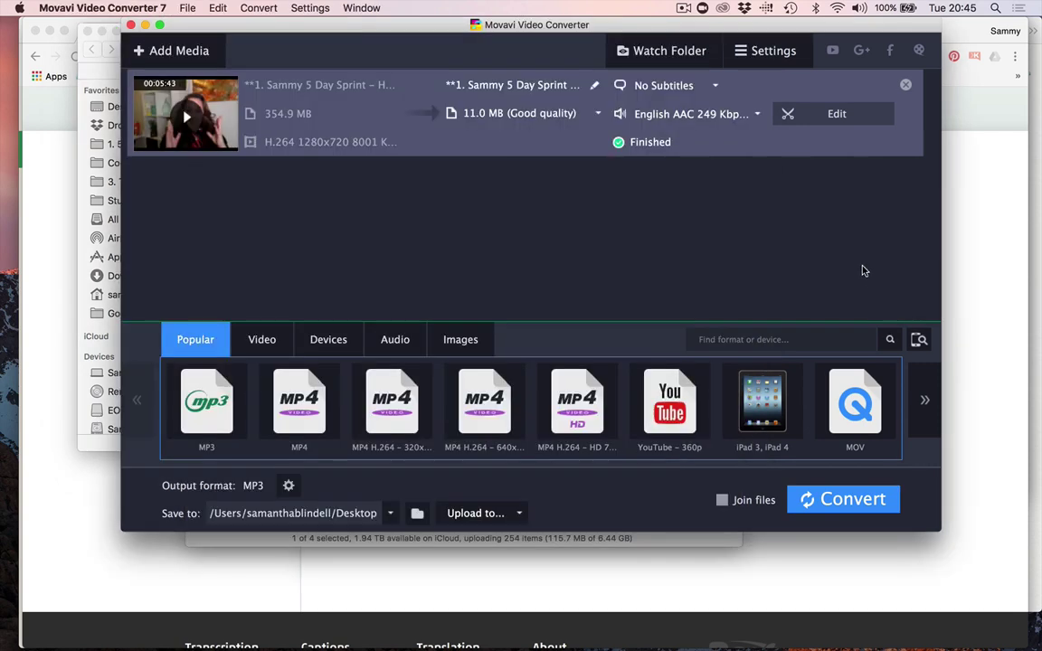
{"action": "left_click", "coordinate": [388, 513]}
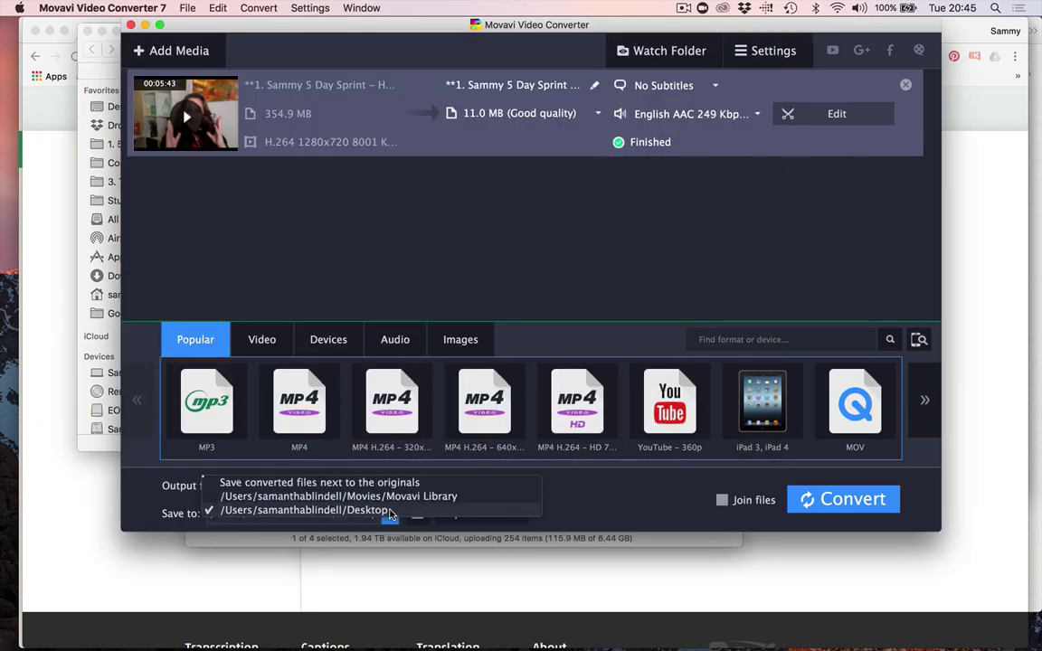
{"action": "left_click", "coordinate": [84, 74]}
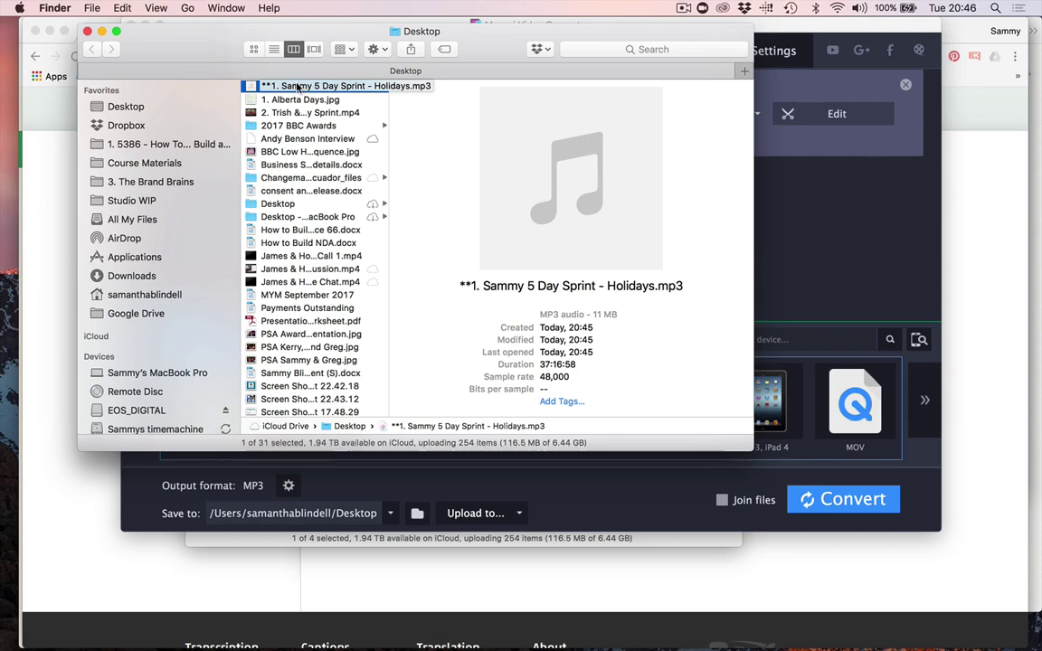
Step: Go from the past Rev order to the Captions page ($1 per minute) and dismiss the chat popup
{"action": "left_click", "coordinate": [56, 200]}
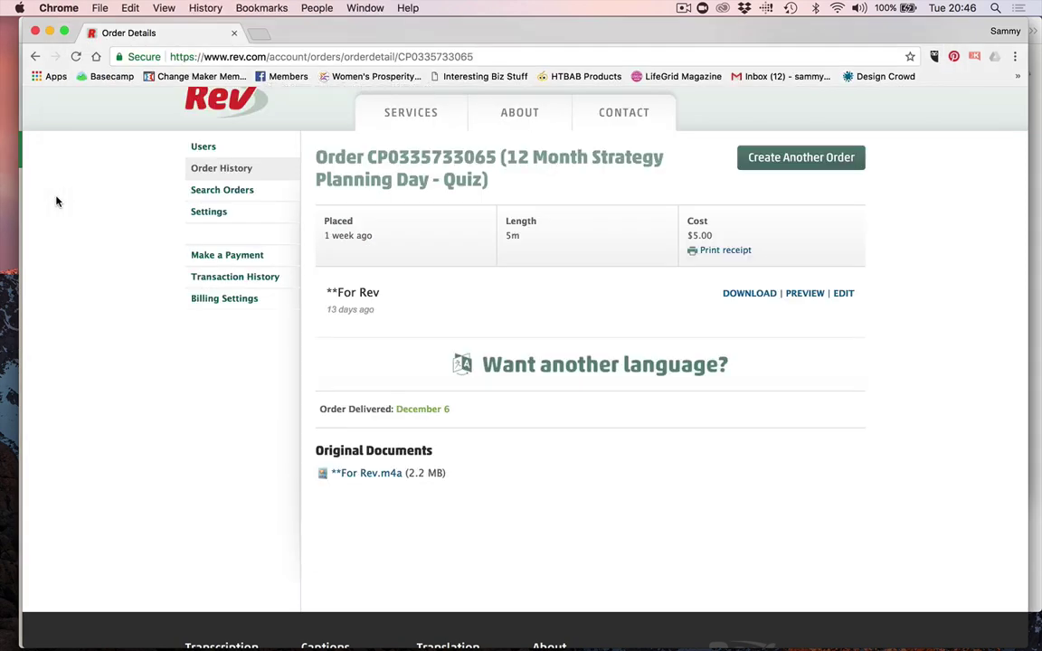
{"action": "left_click", "coordinate": [223, 114]}
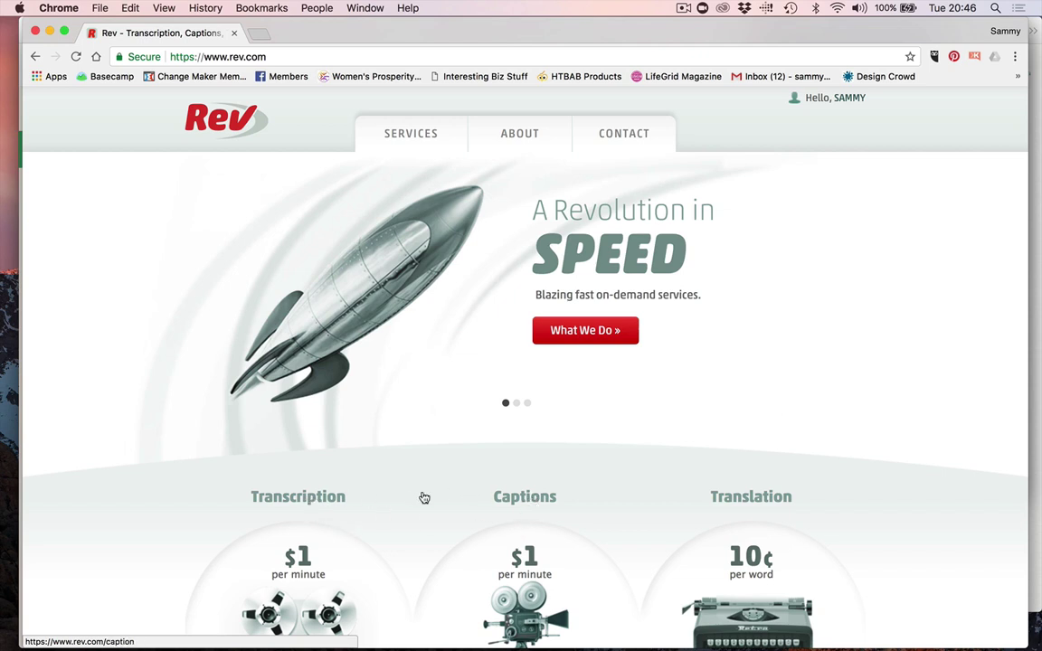
{"action": "left_click", "coordinate": [528, 504]}
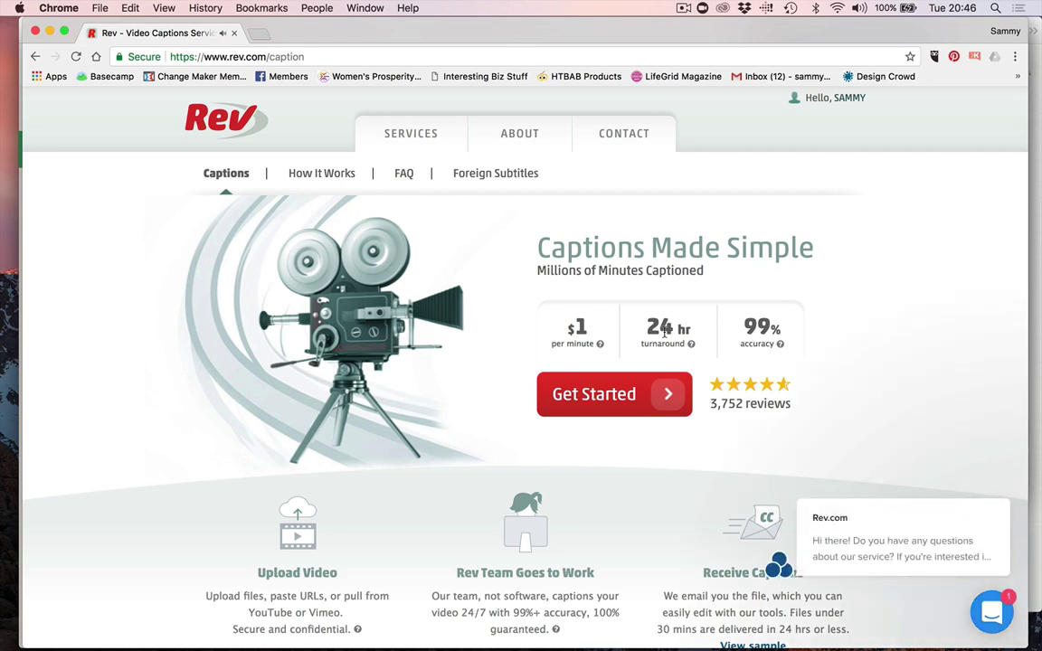
{"action": "left_click", "coordinate": [995, 486]}
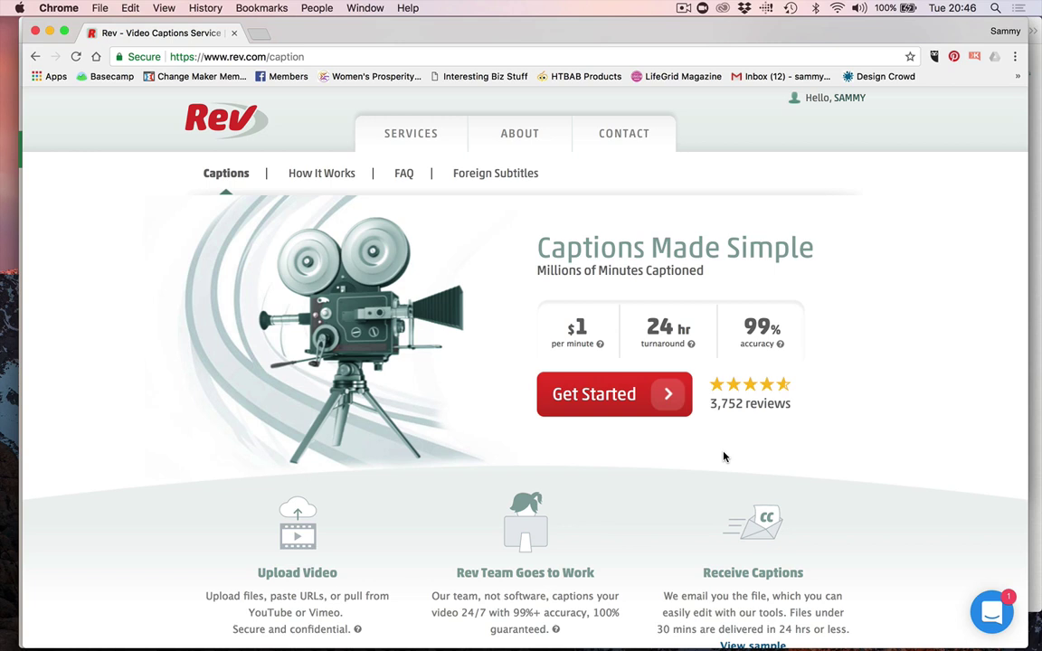
Step: Upload the Holidays MP3 from the Desktop to a new captions order (6 minutes, $6.00)
{"action": "left_click", "coordinate": [666, 394]}
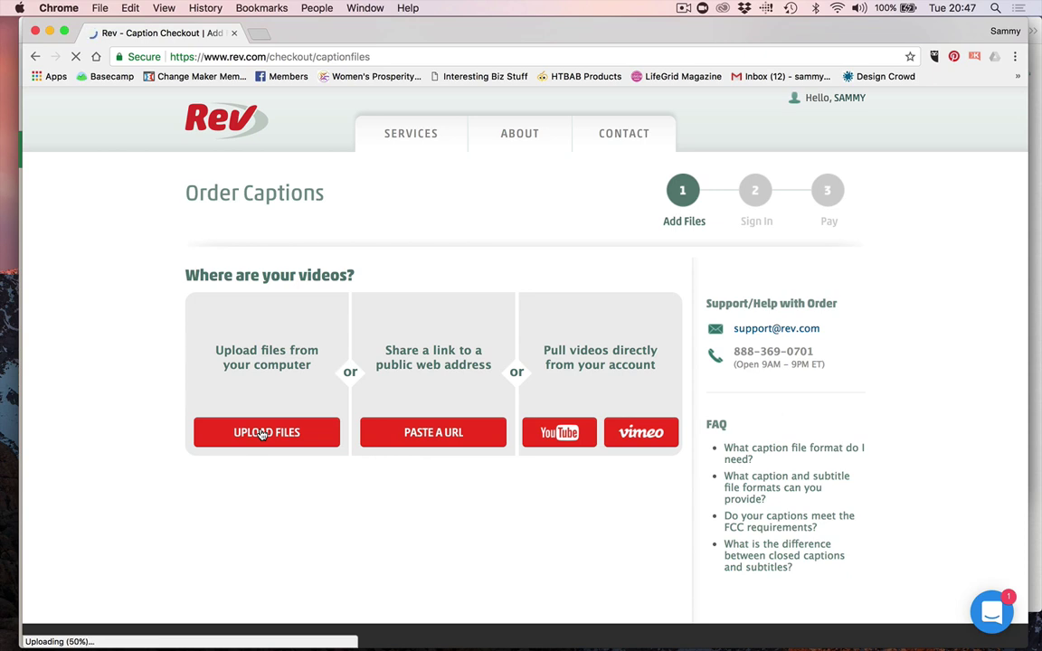
{"action": "left_click", "coordinate": [262, 433]}
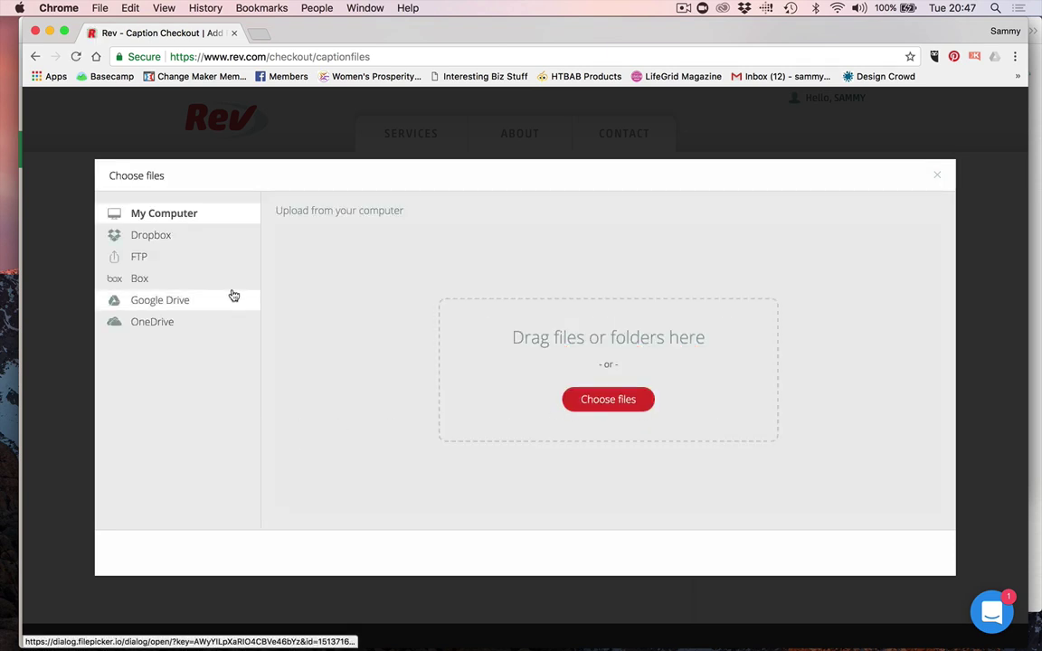
{"action": "left_click", "coordinate": [610, 401]}
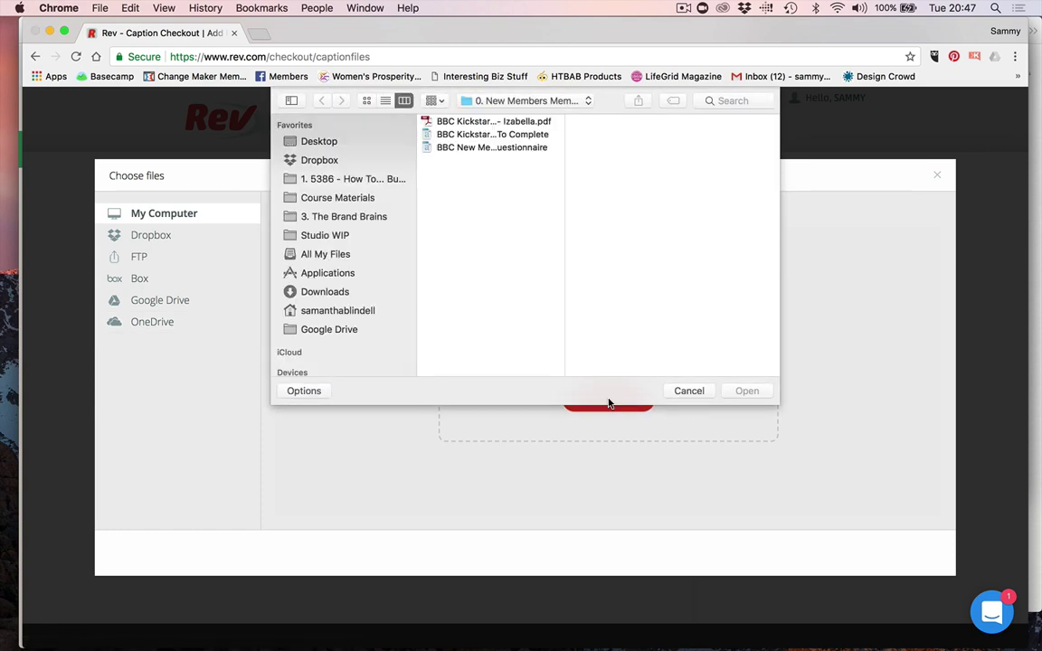
{"action": "left_click", "coordinate": [318, 142]}
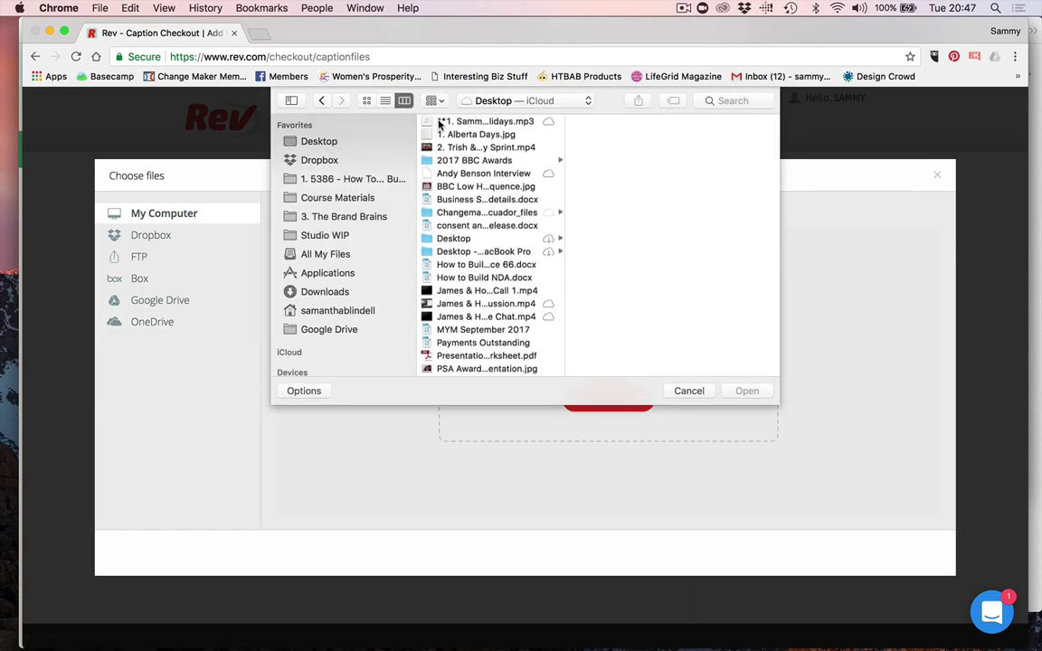
{"action": "left_click", "coordinate": [428, 122]}
{"action": "left_click", "coordinate": [746, 390]}
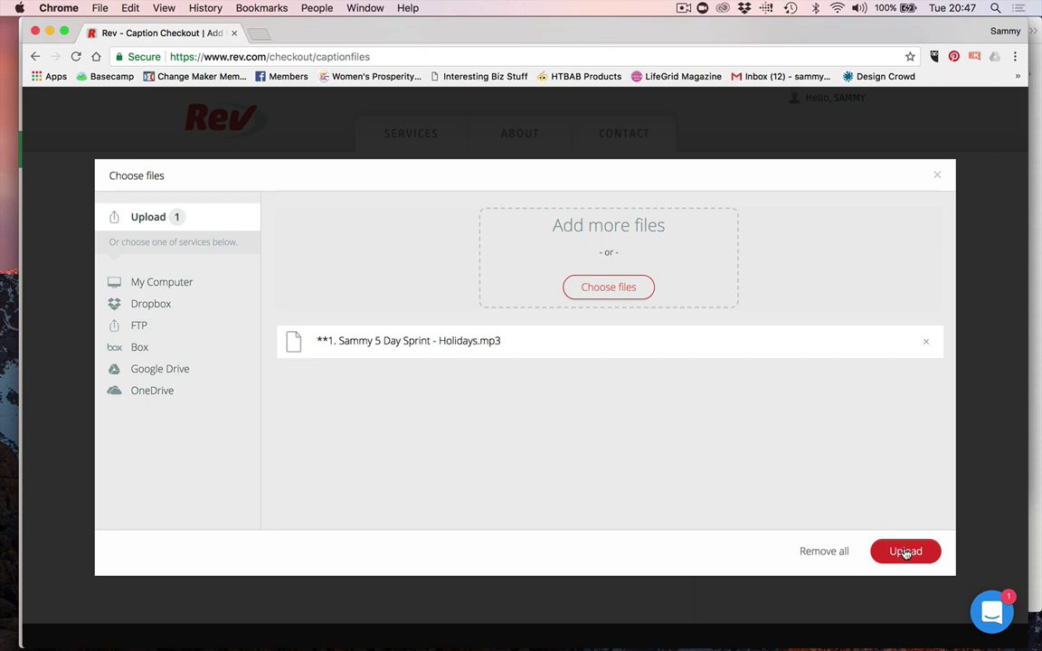
{"action": "left_click", "coordinate": [905, 552]}
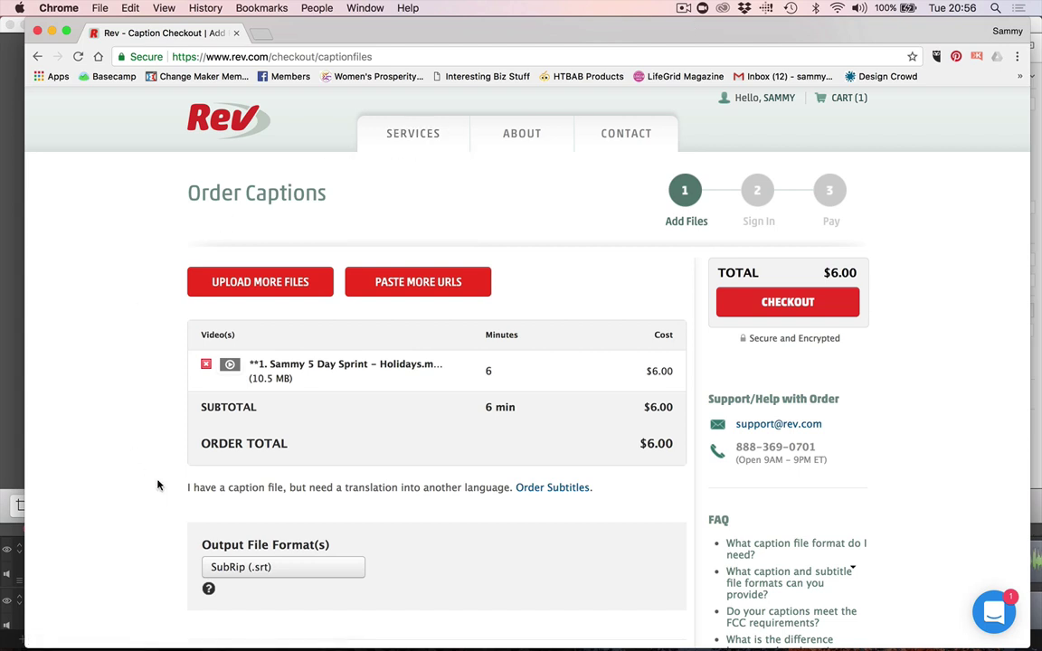
Step: Confirm the caption output format stays SubRip (.srt)
{"action": "scroll", "coordinate": [158, 486], "scroll_direction": "down", "scroll_amount": 3}
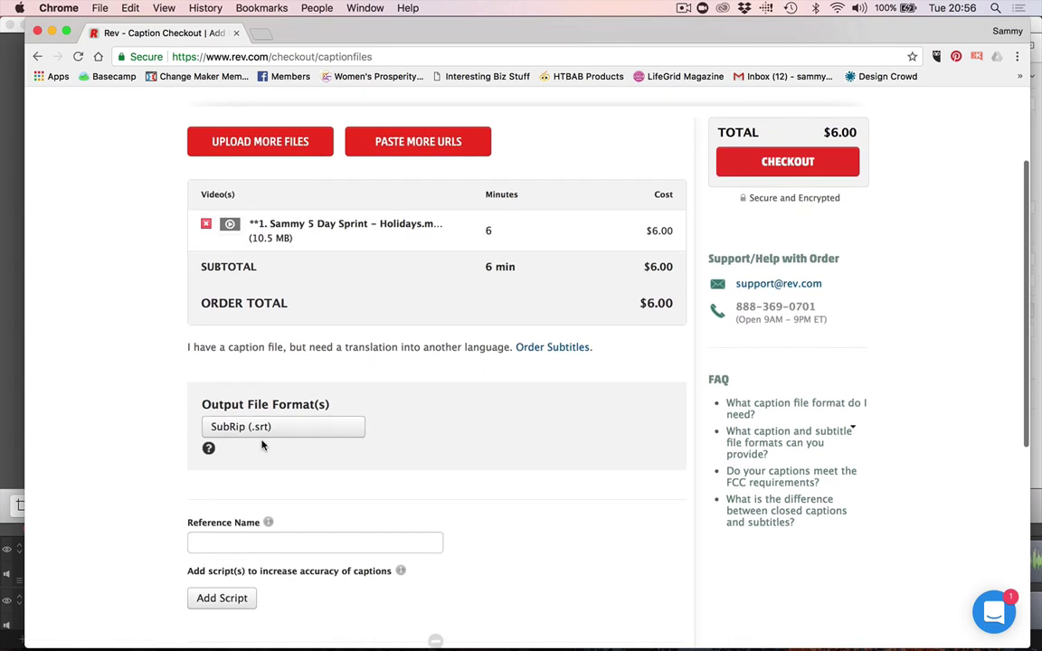
{"action": "left_click", "coordinate": [262, 431]}
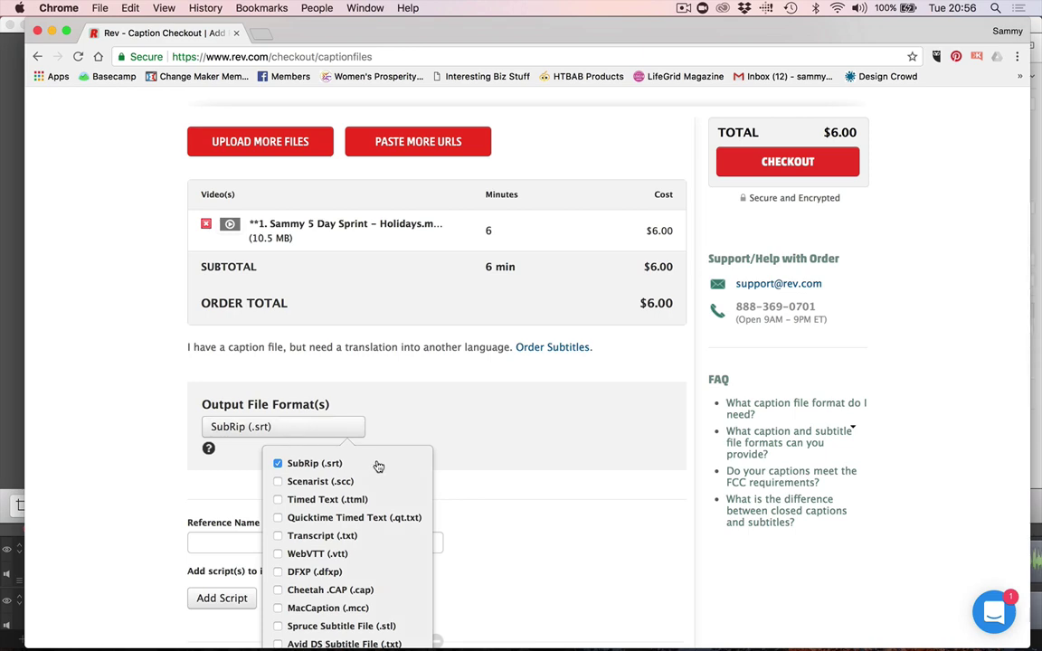
{"action": "scroll", "coordinate": [378, 465], "scroll_direction": "down", "scroll_amount": 3}
{"action": "scroll", "coordinate": [378, 466], "scroll_direction": "up", "scroll_amount": 2}
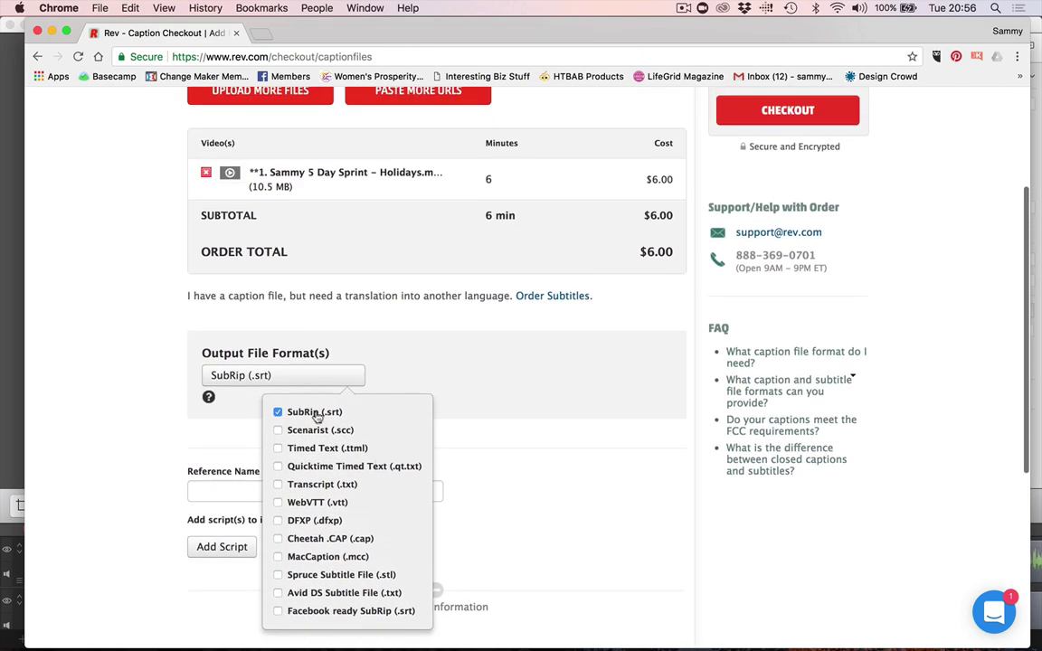
{"action": "left_click", "coordinate": [397, 360]}
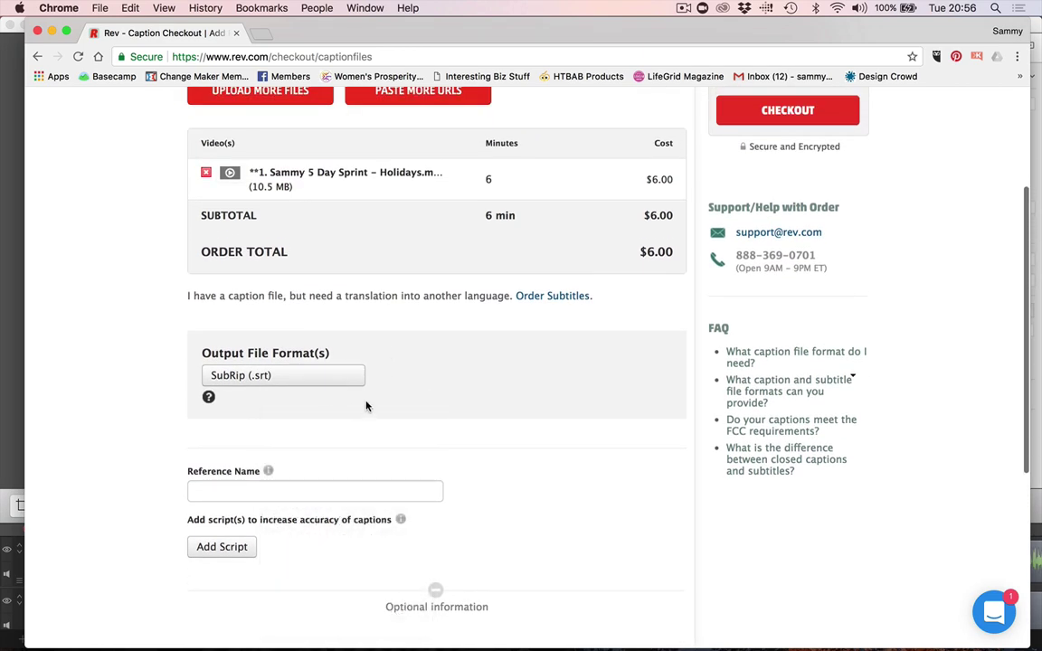
Step: Set the order's reference name to 'Holidays Day 1' and proceed to checkout
{"action": "scroll", "coordinate": [366, 406], "scroll_direction": "up", "scroll_amount": 2}
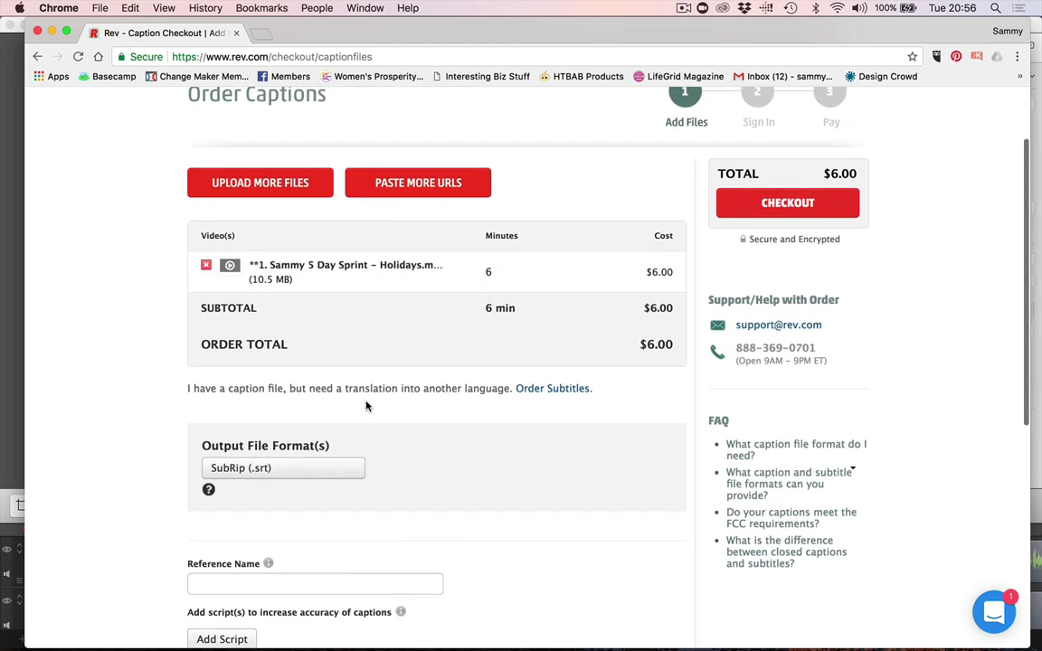
{"action": "scroll", "coordinate": [366, 406], "scroll_direction": "up", "scroll_amount": 1}
{"action": "scroll", "coordinate": [335, 448], "scroll_direction": "down", "scroll_amount": 2}
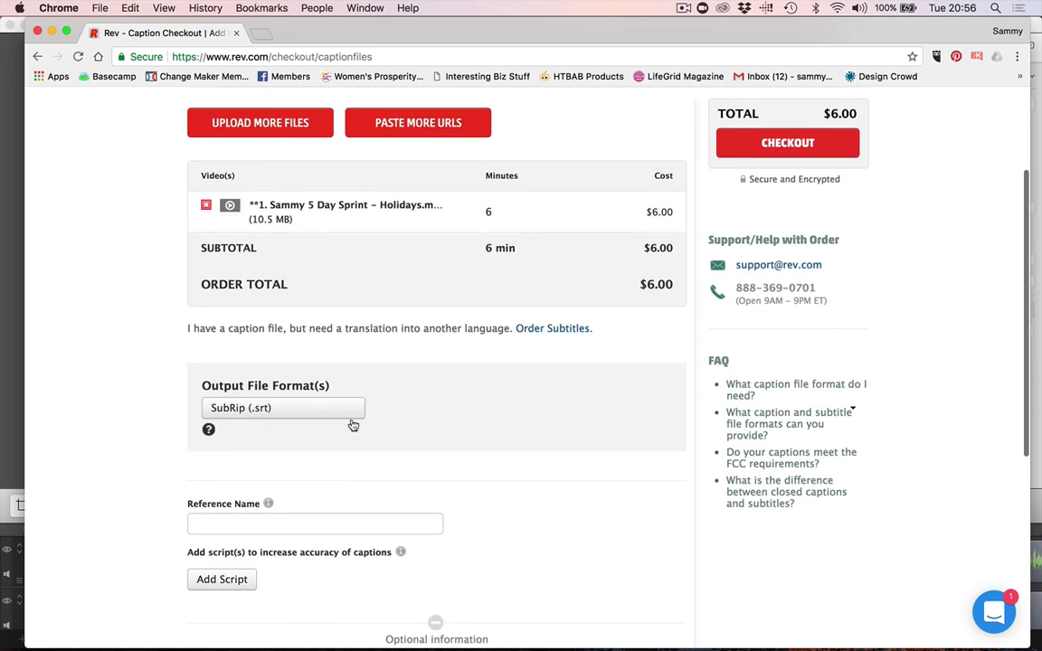
{"action": "left_click", "coordinate": [302, 521]}
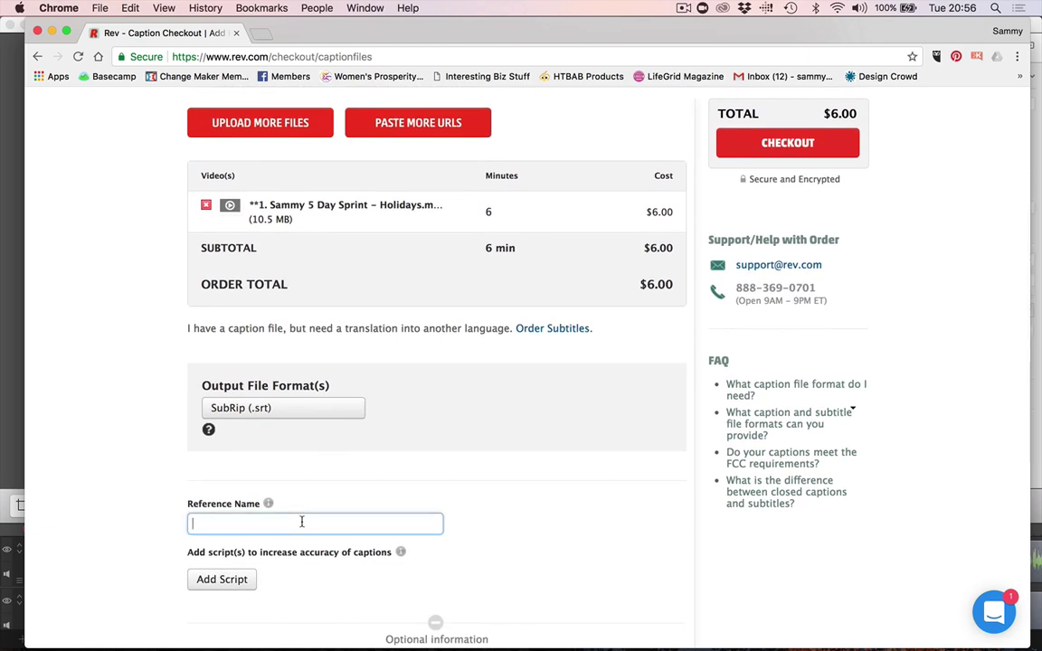
{"action": "type", "text": "Holidays Day 1"}
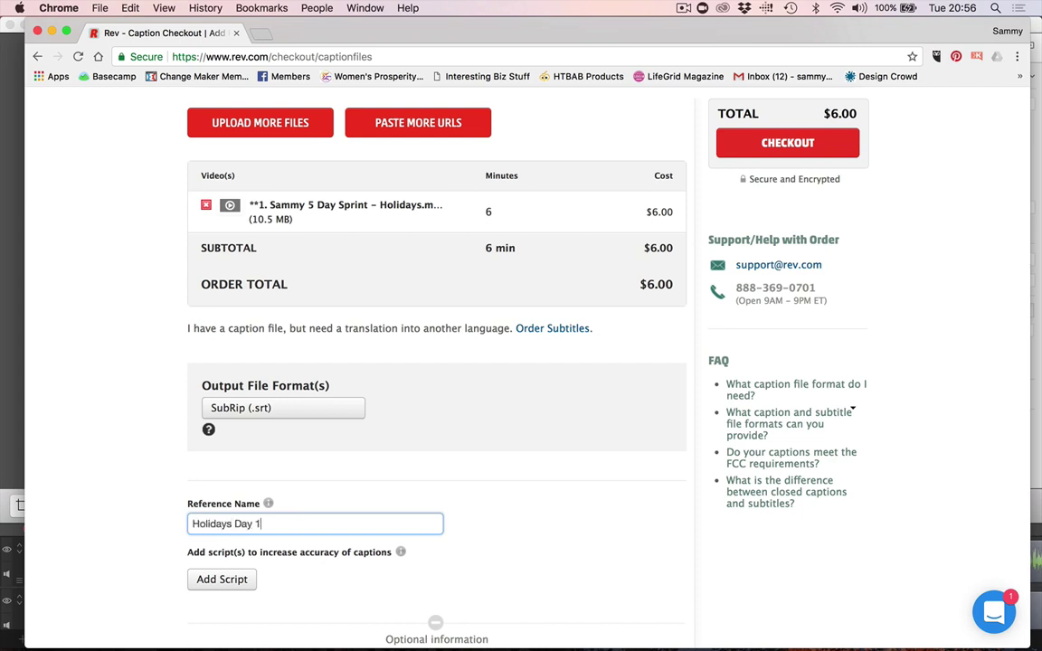
{"action": "scroll", "coordinate": [414, 518], "scroll_direction": "up", "scroll_amount": 3}
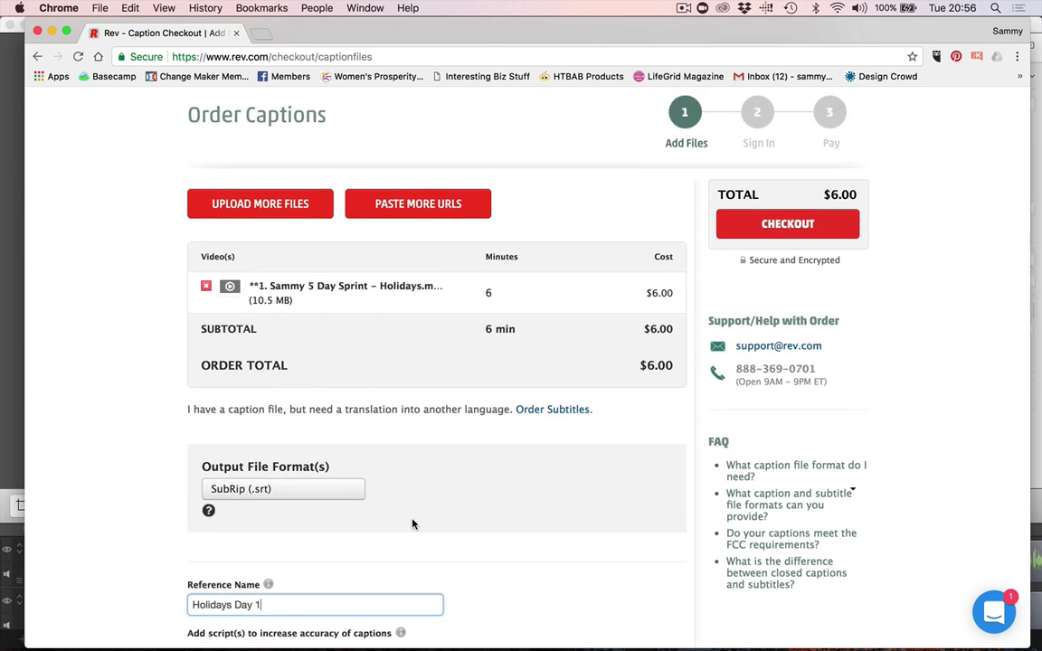
{"action": "scroll", "coordinate": [413, 524], "scroll_direction": "up", "scroll_amount": 1}
{"action": "left_click", "coordinate": [774, 238]}
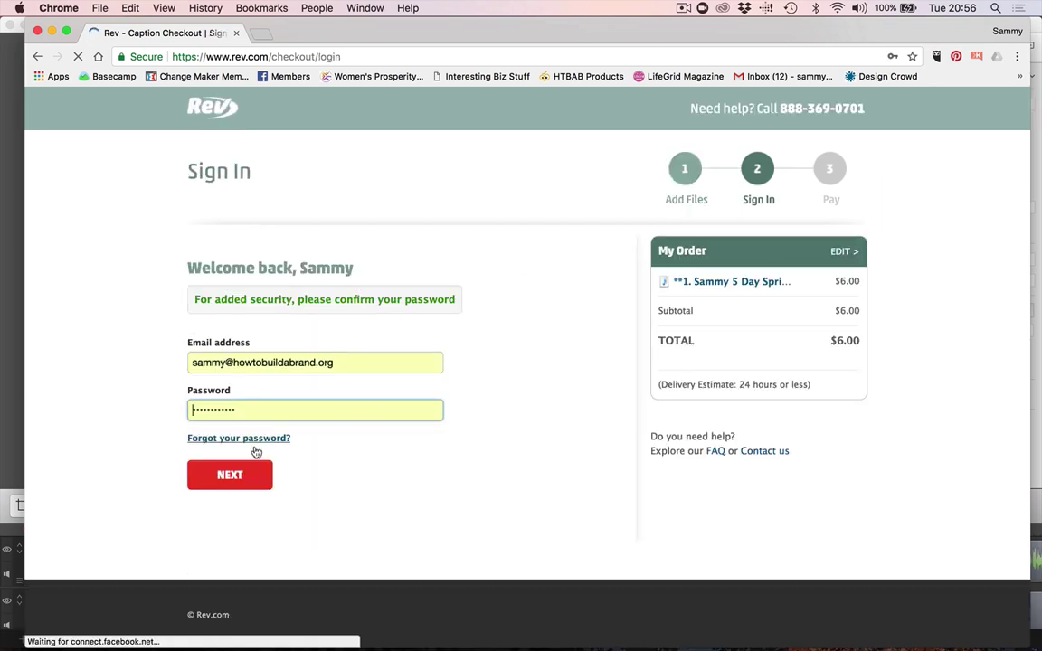
Step: Continue past sign-in and place the $6.00 caption order paid with PayPal
{"action": "left_click", "coordinate": [231, 477]}
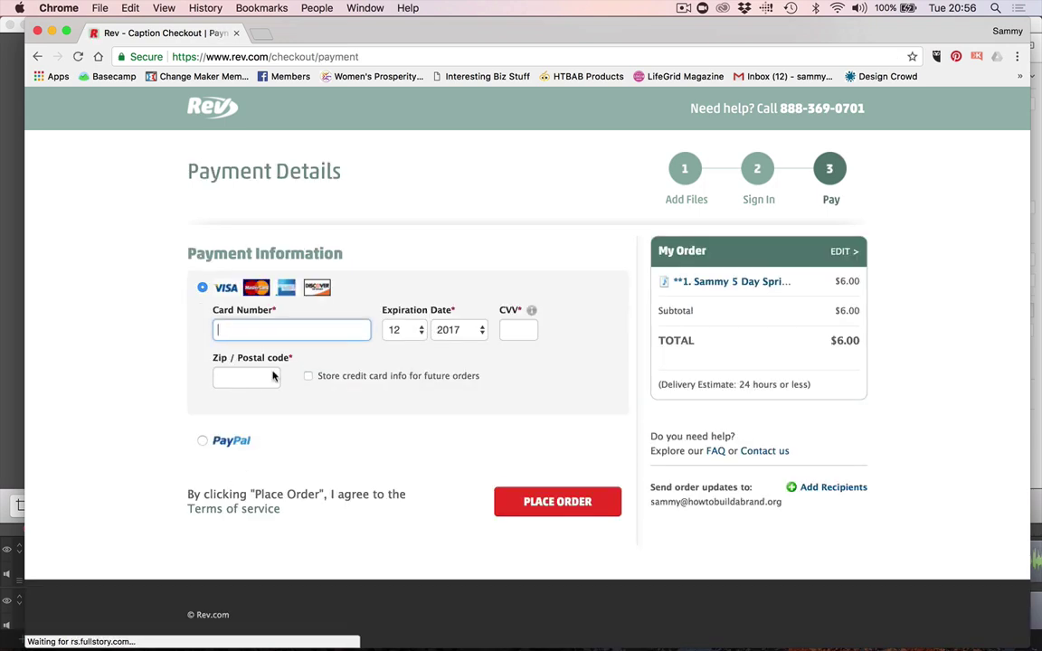
{"action": "left_click", "coordinate": [201, 440]}
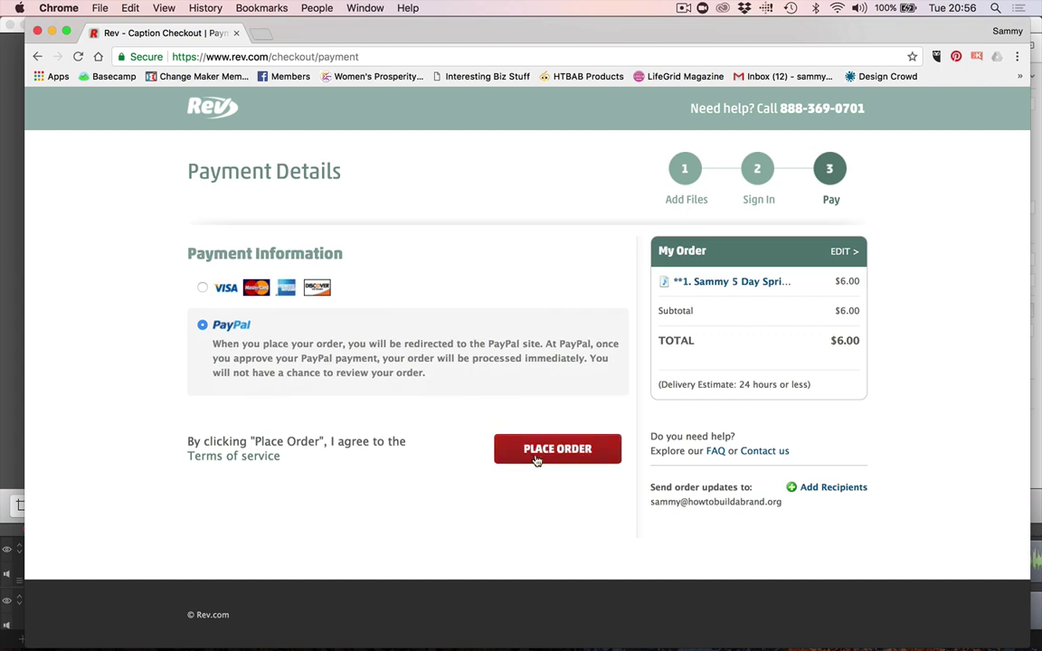
{"action": "left_click", "coordinate": [540, 452]}
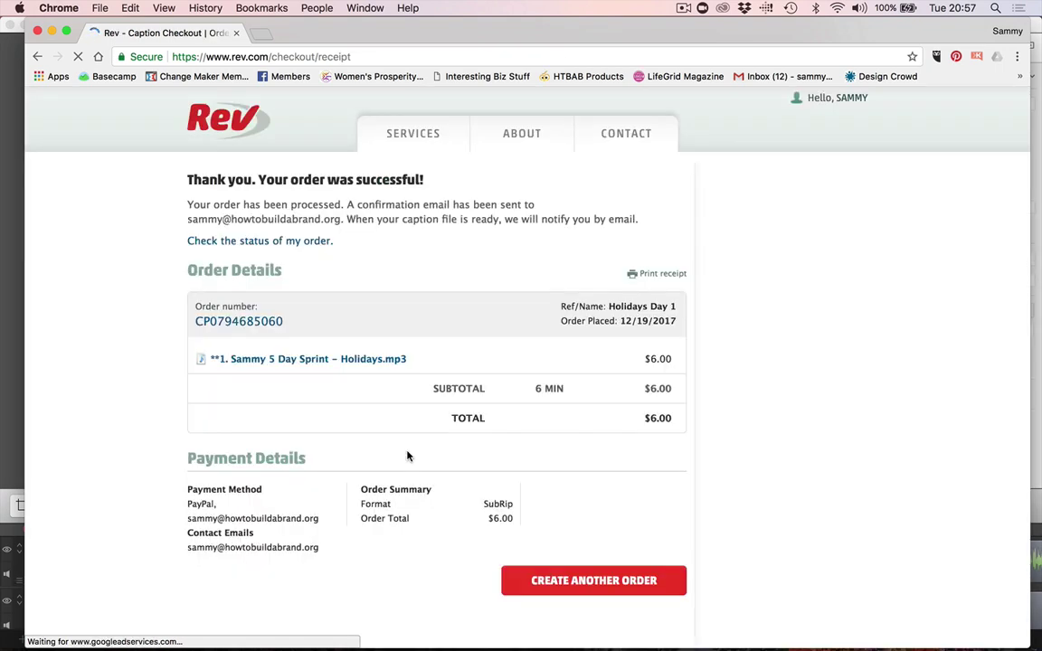
Step: Go to Order History from the account menu to see the 6m, $6.00 Holidays order In Progress
{"action": "mouse_move", "coordinate": [415, 206]}
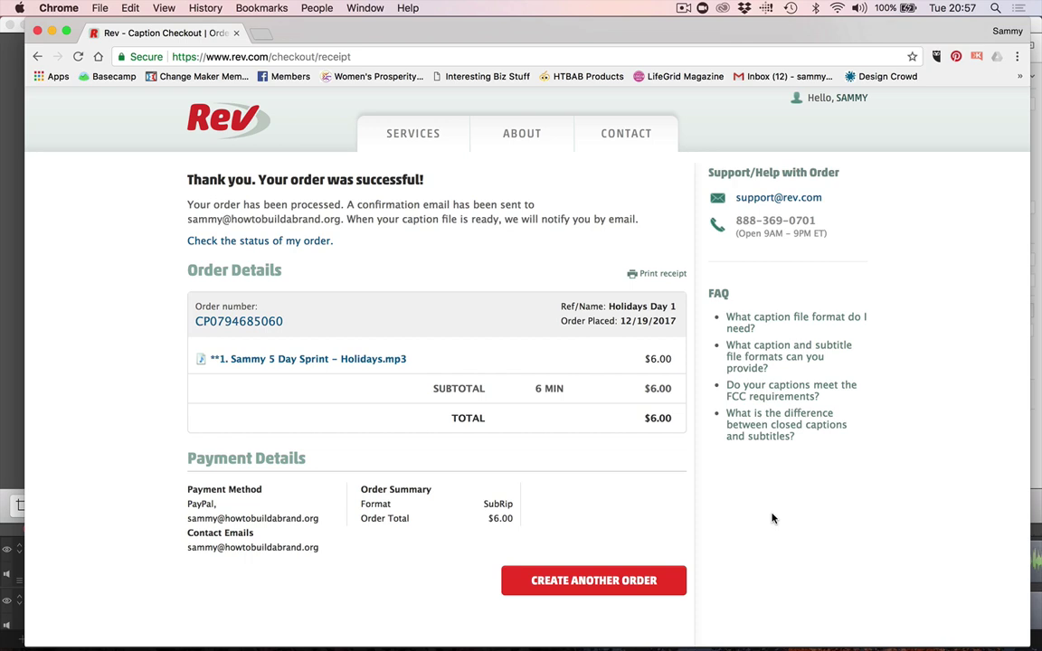
{"action": "mouse_move", "coordinate": [765, 98]}
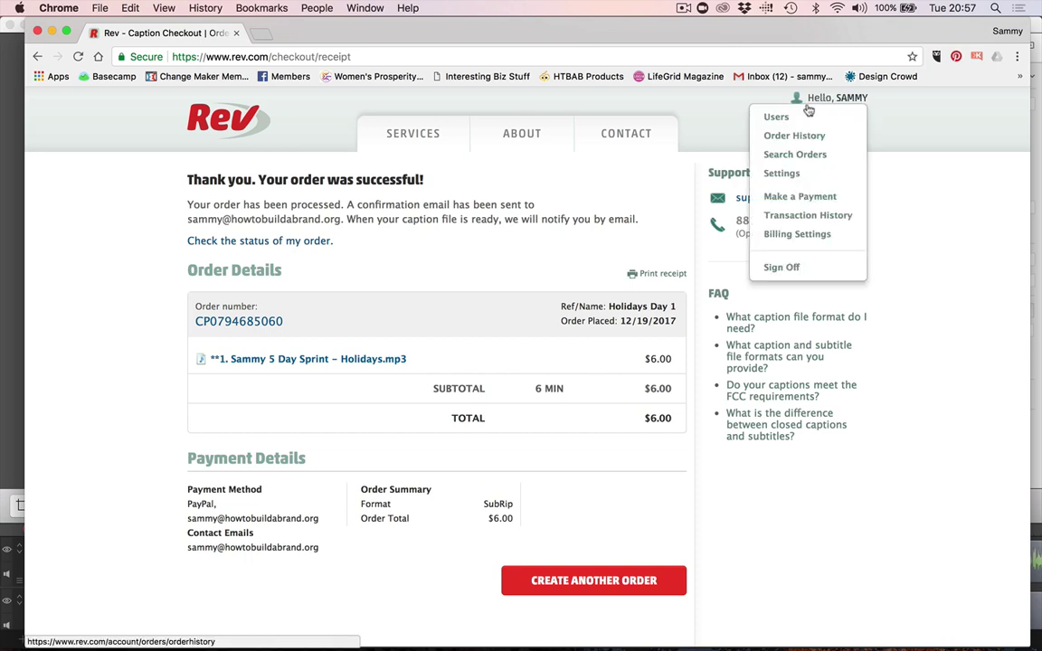
{"action": "left_click", "coordinate": [792, 138]}
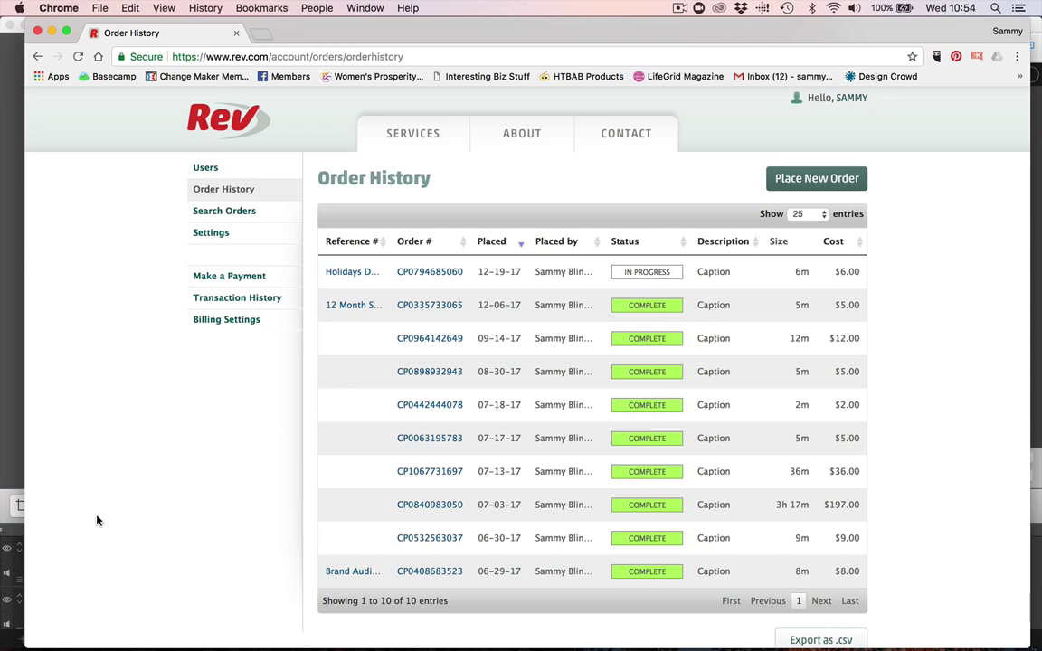
Step: Reload Order History and bring up the download formats for the delivered Holidays Day 1 order
{"action": "left_click", "coordinate": [78, 56]}
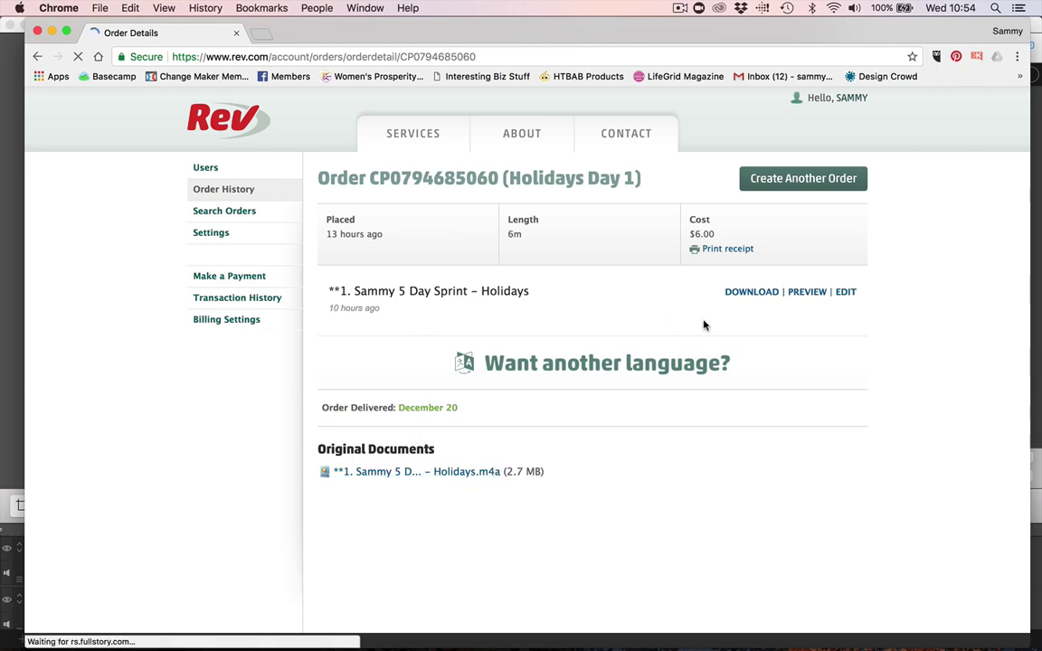
{"action": "left_click", "coordinate": [752, 292]}
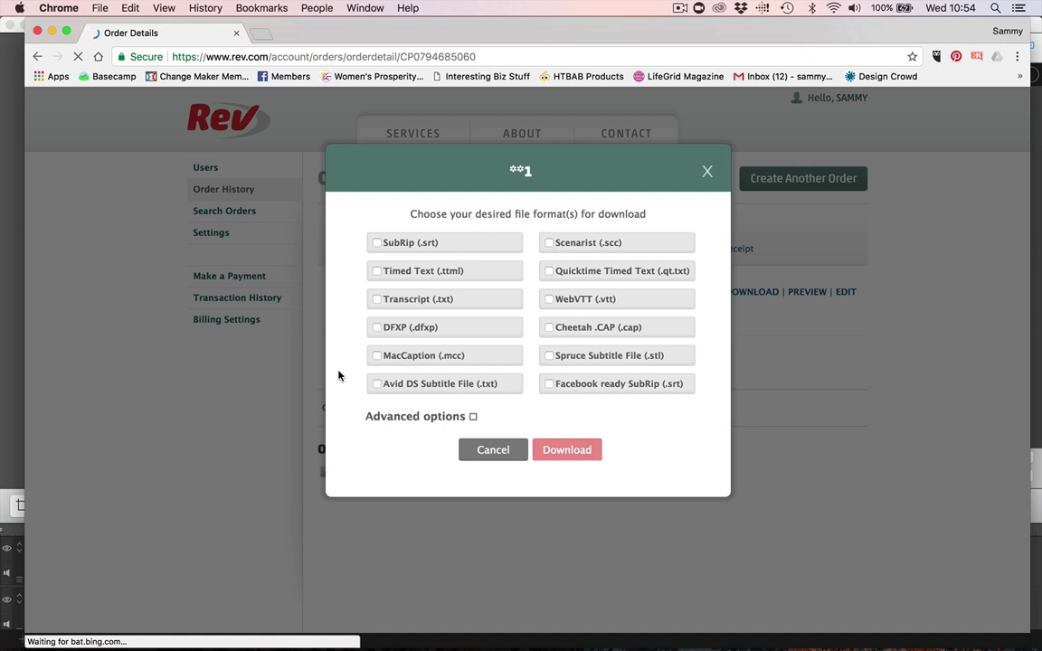
Step: Download the captions as Transcript (.txt) and SubRip (.srt), then open the unzipped Holidays folder
{"action": "left_click", "coordinate": [378, 301]}
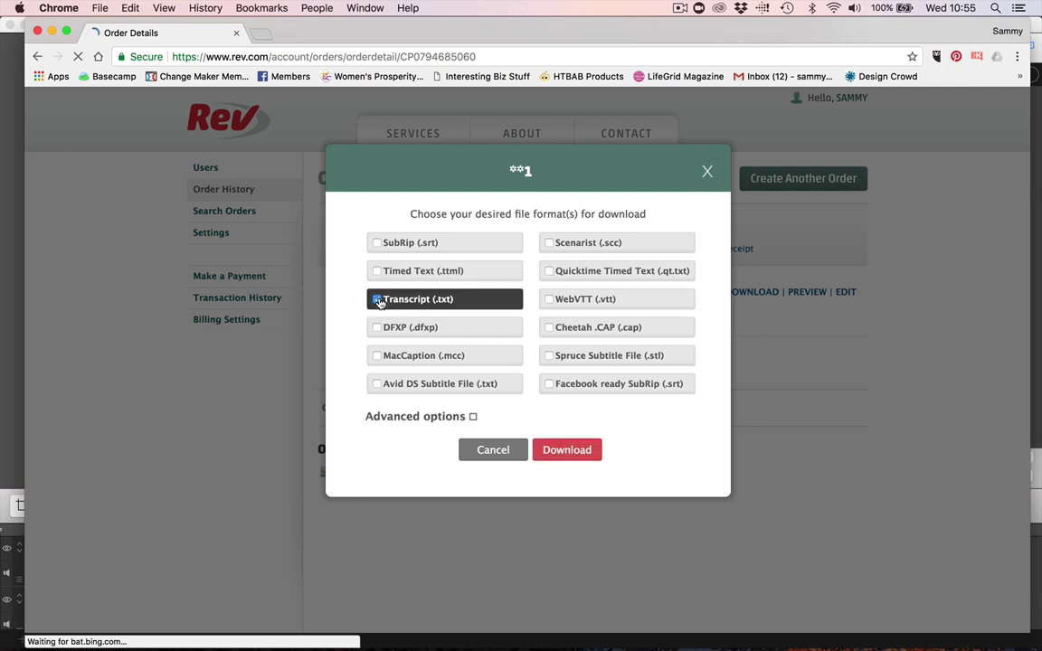
{"action": "left_click", "coordinate": [376, 243]}
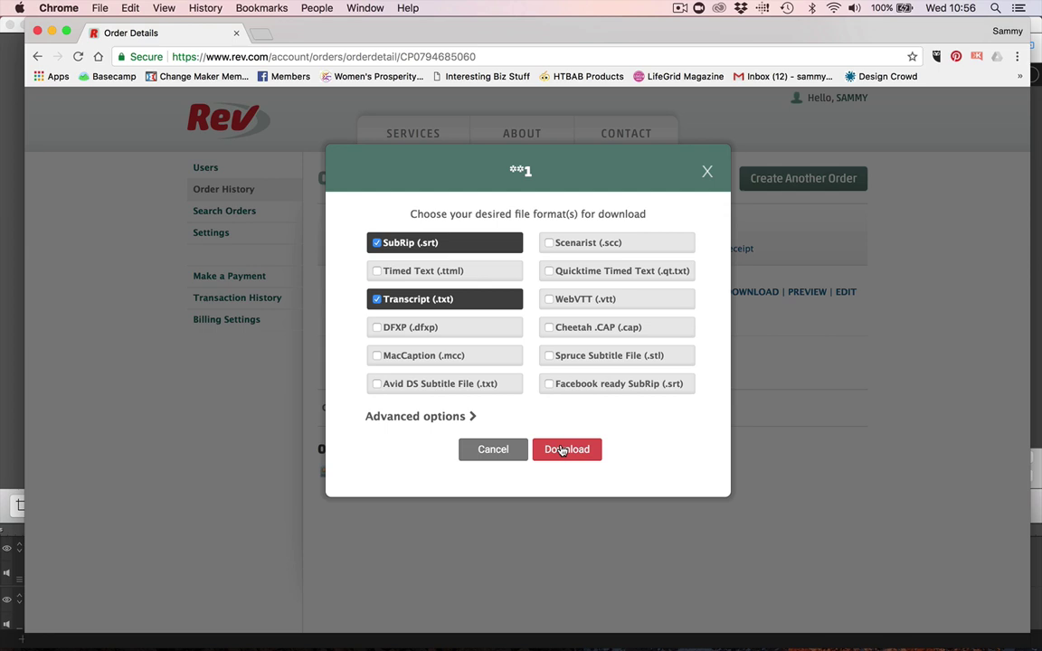
{"action": "left_click", "coordinate": [562, 450]}
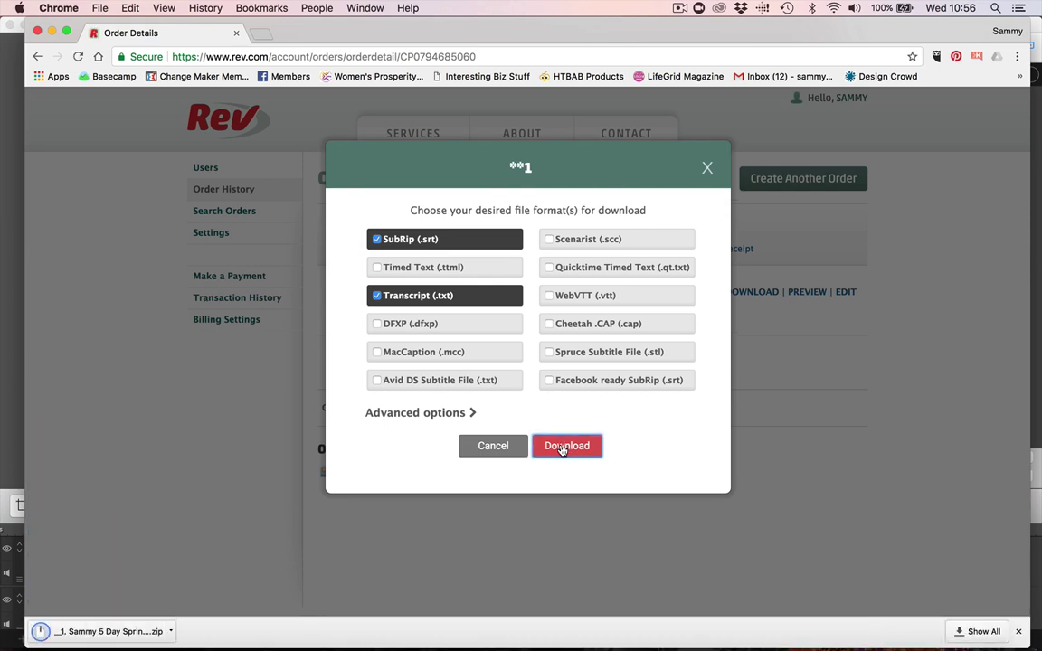
{"action": "left_click", "coordinate": [109, 631]}
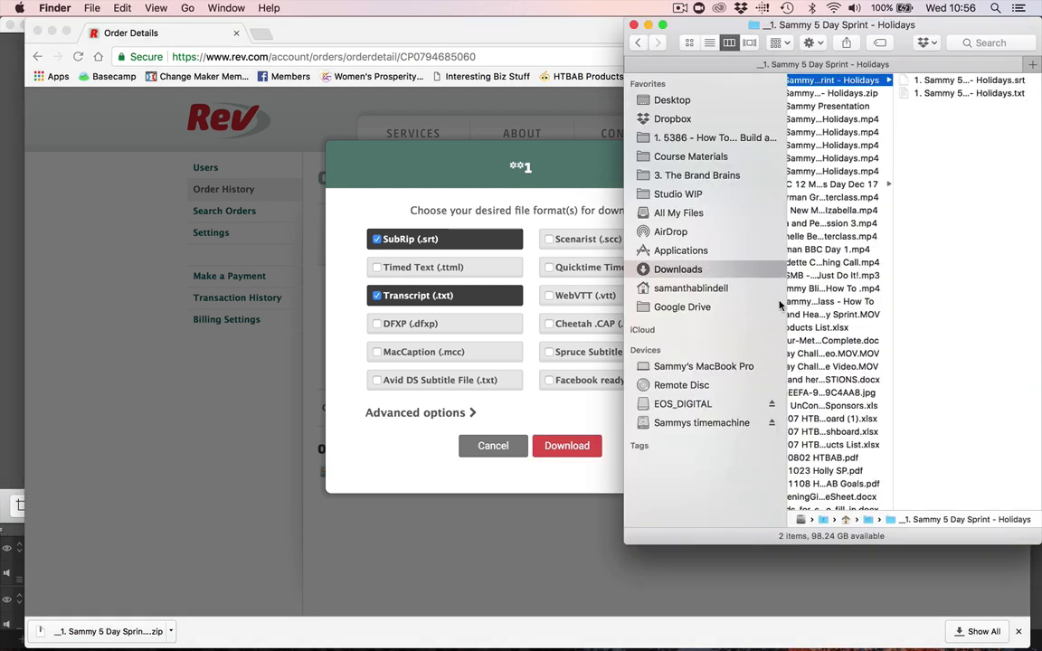
Step: Try opening the Holidays .srt file, then close the Mac File Opener window it triggered
{"action": "left_click", "coordinate": [937, 82]}
{"action": "left_click_drag", "start_coordinate": [840, 25], "coordinate": [725, 25]}
{"action": "double_click", "coordinate": [725, 81]}
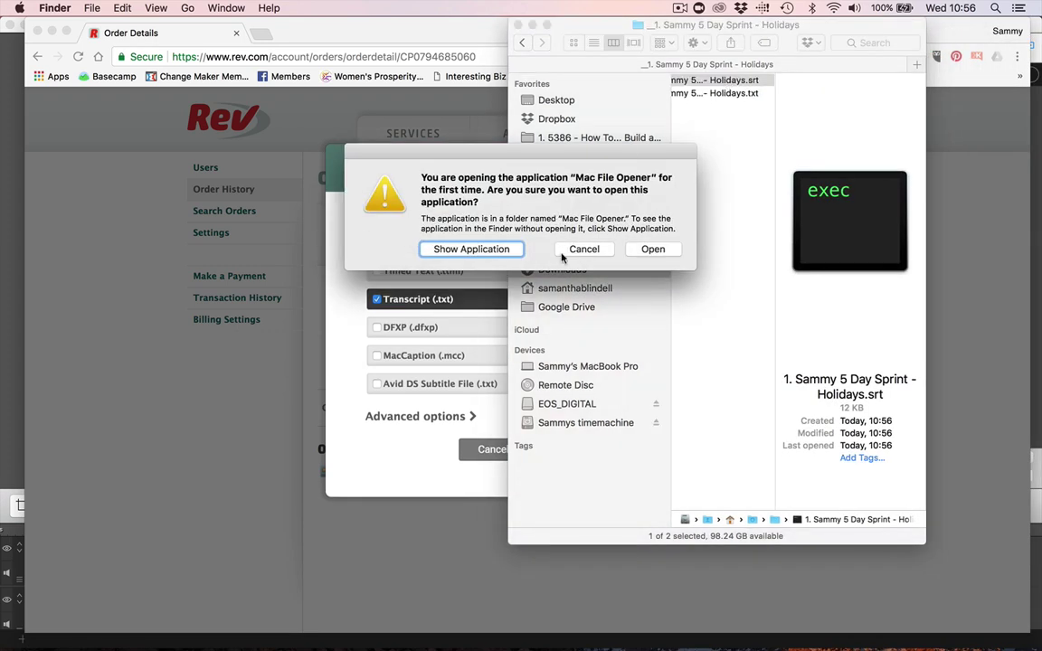
{"action": "left_click", "coordinate": [496, 254]}
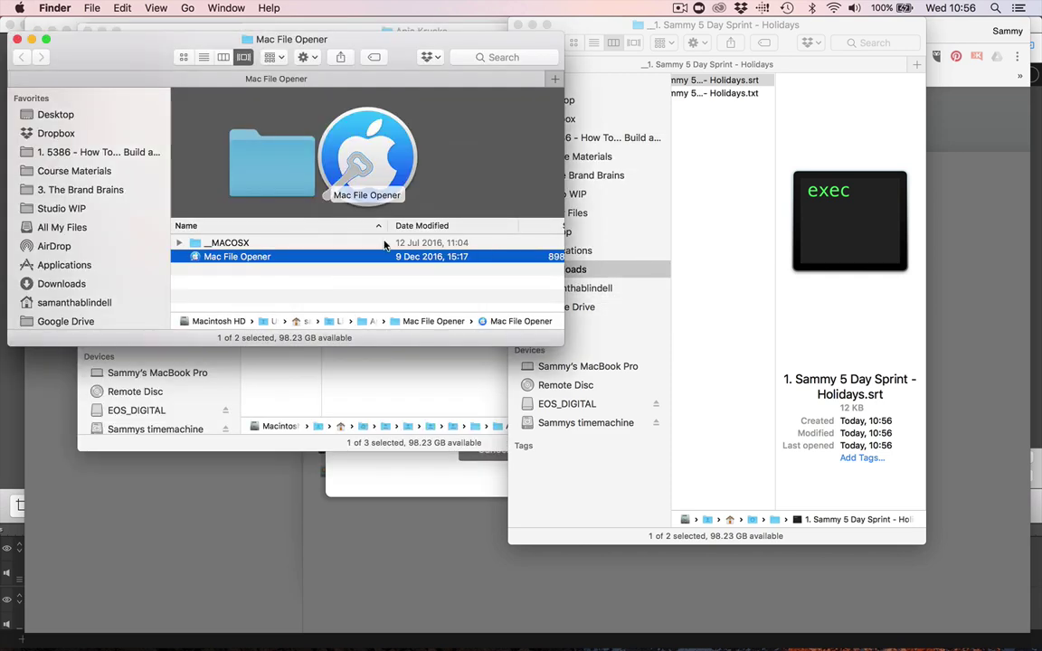
{"action": "left_click", "coordinate": [17, 39]}
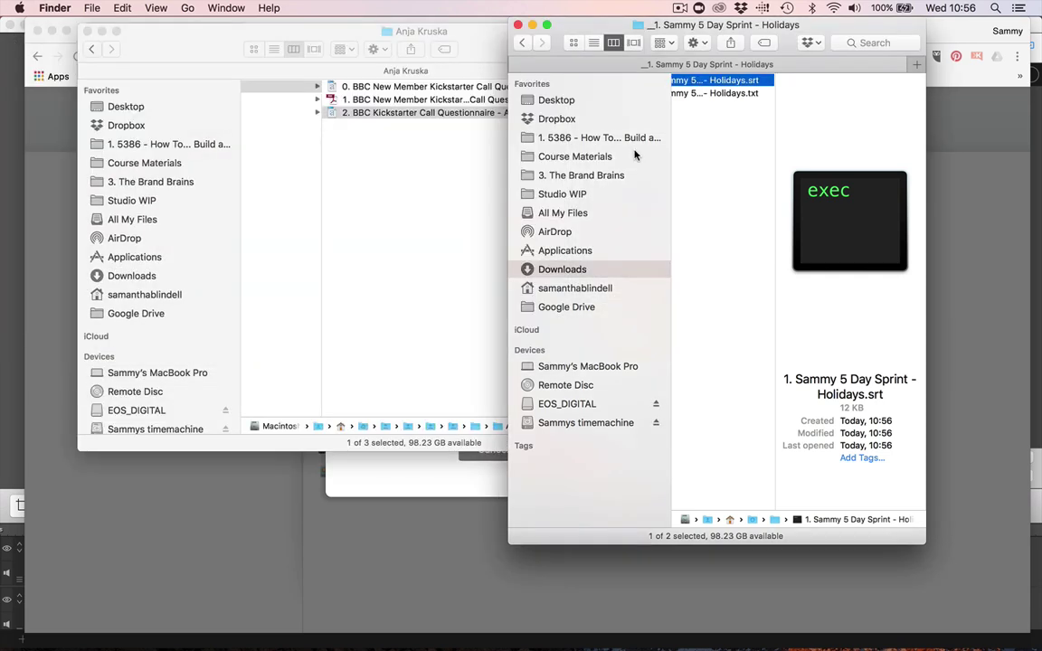
Step: Check the .srt file's Open With choices in its context menu, then dismiss the menu
{"action": "right_click", "coordinate": [685, 82]}
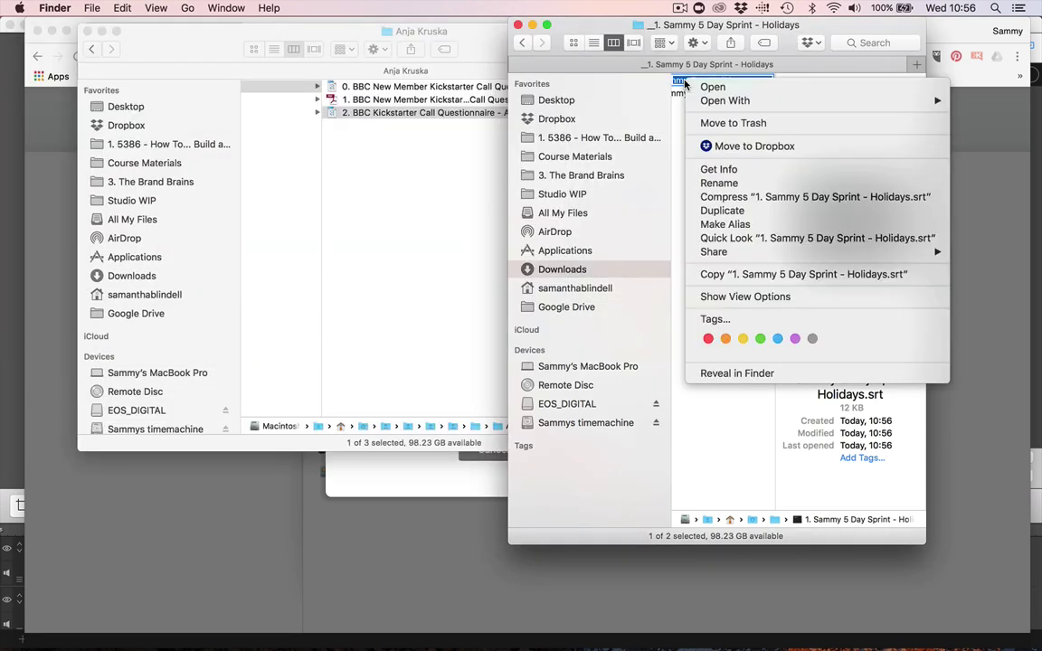
{"action": "mouse_move", "coordinate": [700, 102]}
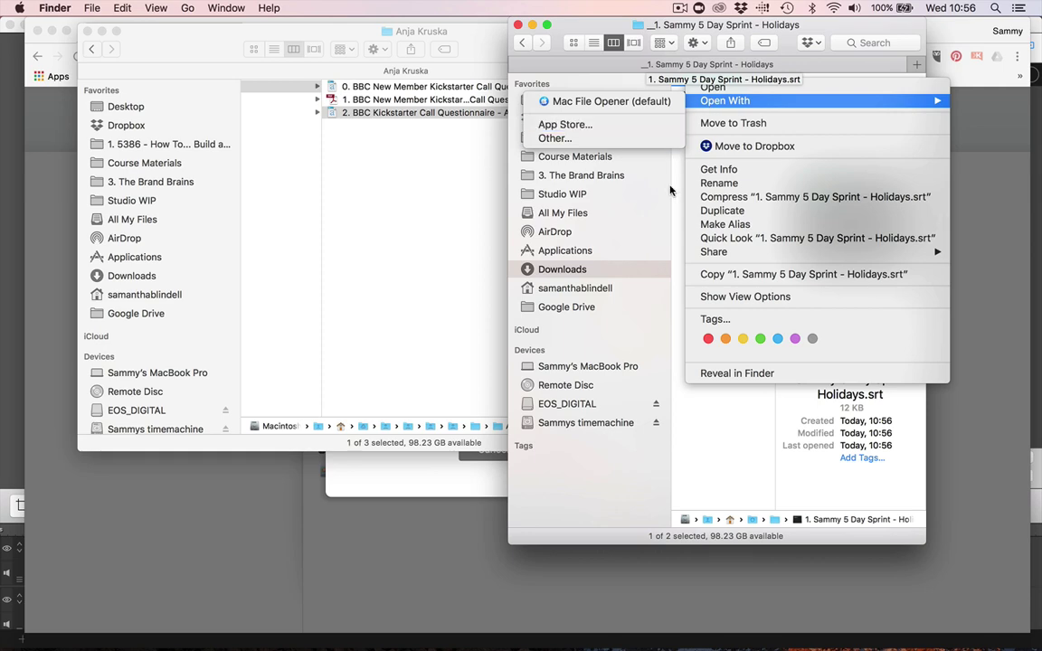
{"action": "left_click", "coordinate": [633, 407]}
{"action": "key", "text": "Return"}
Step: Open the Holidays .txt transcript in TextEdit, make the window taller and scroll through it
{"action": "double_click", "coordinate": [724, 94]}
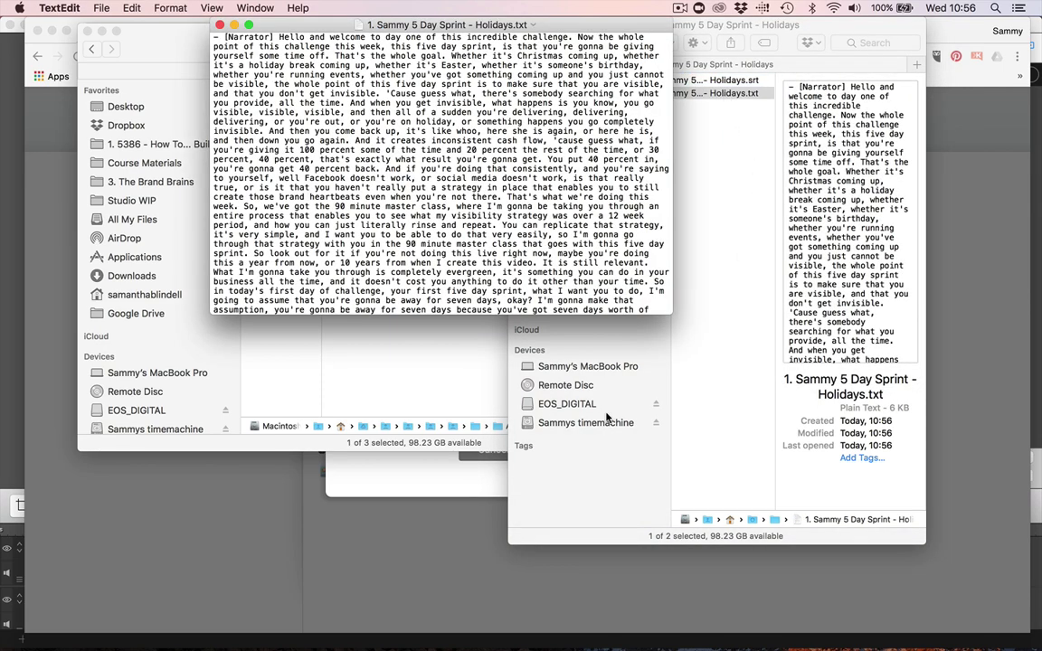
{"action": "left_click_drag", "start_coordinate": [624, 314], "coordinate": [623, 597]}
{"action": "scroll", "coordinate": [561, 380], "scroll_direction": "down", "scroll_amount": 3}
{"action": "scroll", "coordinate": [552, 366], "scroll_direction": "up", "scroll_amount": 3}
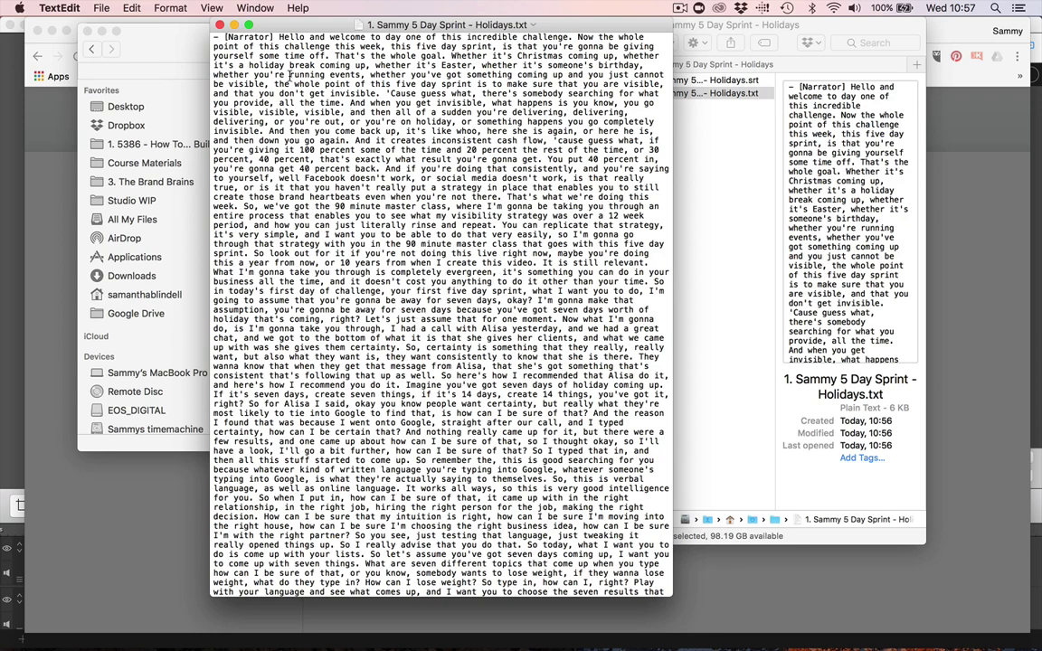
{"action": "left_click", "coordinate": [283, 43]}
Step: Close the transcript, select Holidays.srt in Finder, and launch Movavi Video Converter 7 from Launchpad
{"action": "left_click", "coordinate": [218, 24]}
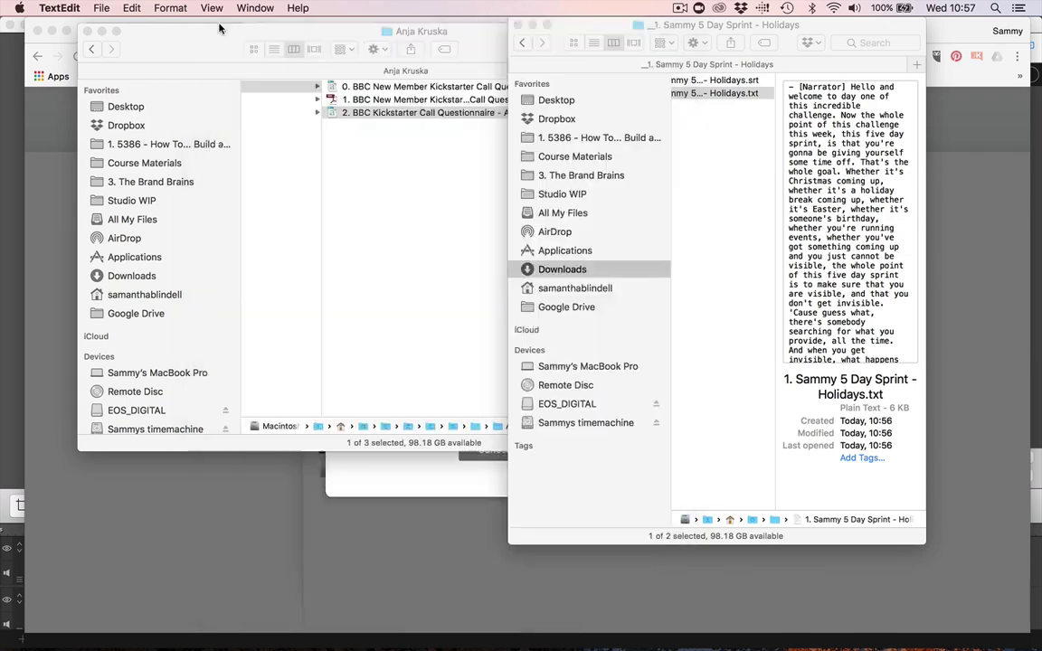
{"action": "left_click", "coordinate": [724, 84]}
{"action": "left_click", "coordinate": [719, 82]}
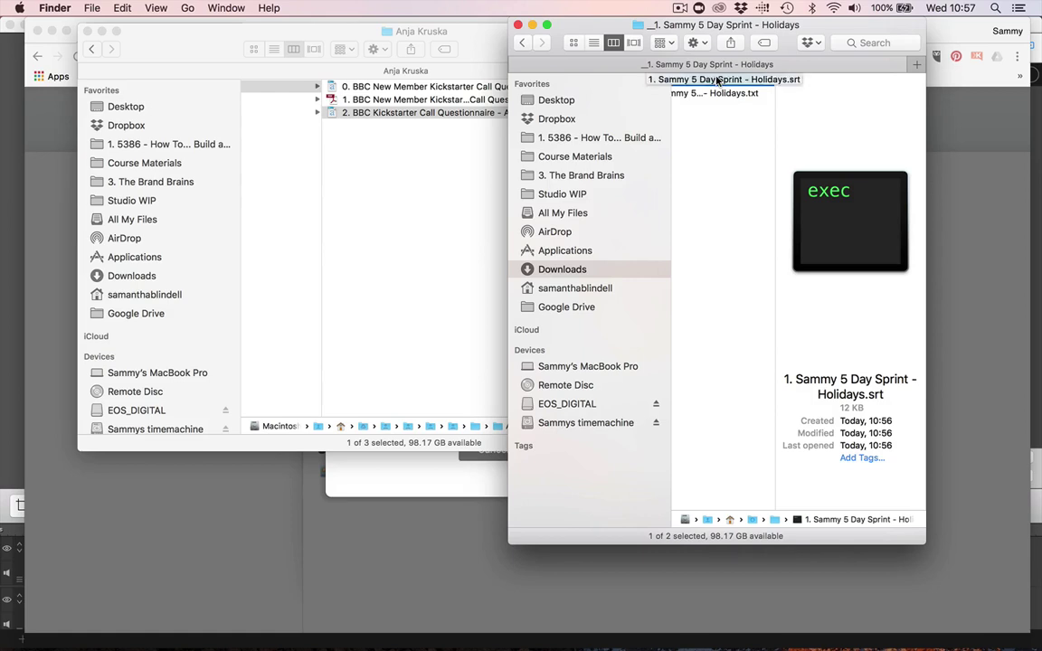
{"action": "mouse_move", "coordinate": [691, 644]}
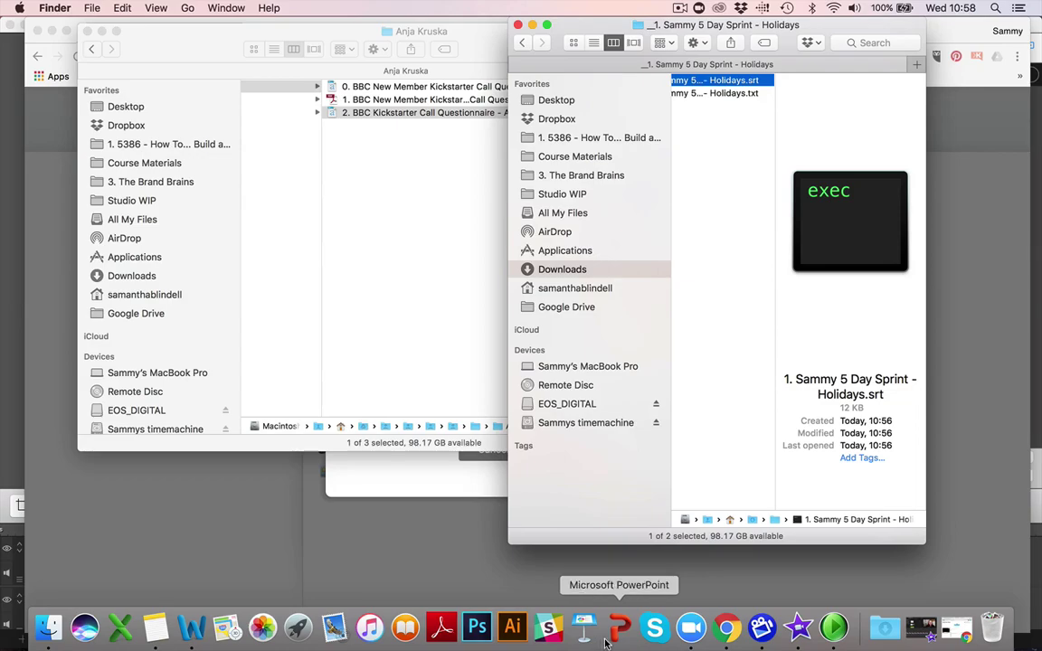
{"action": "left_click", "coordinate": [298, 628]}
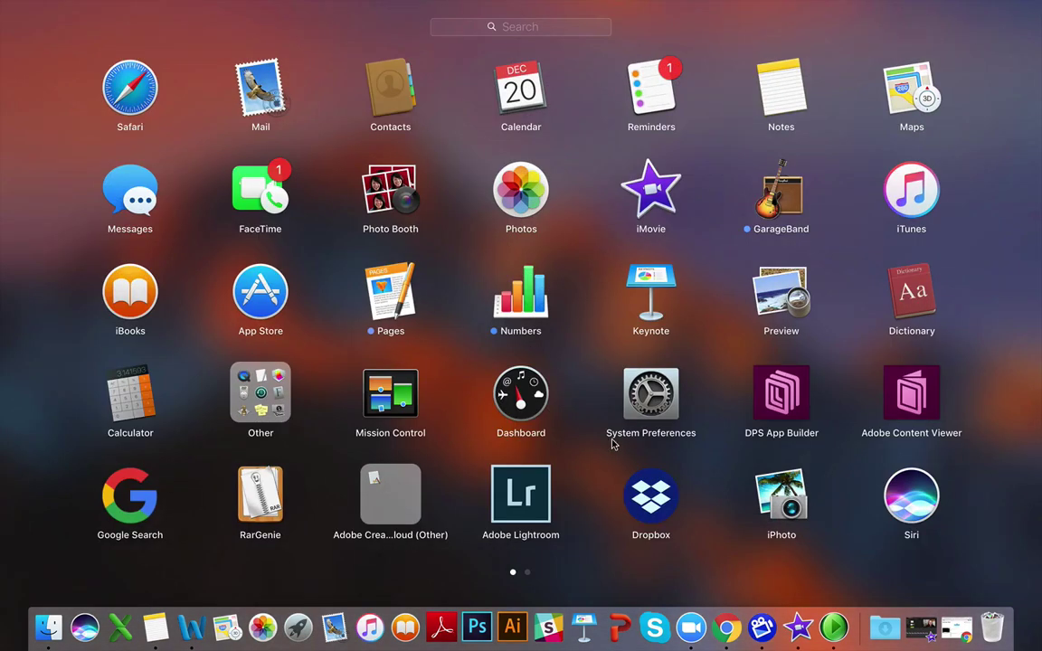
{"action": "scroll", "coordinate": [623, 441], "scroll_direction": "right", "scroll_amount": 3}
{"action": "left_click", "coordinate": [523, 493]}
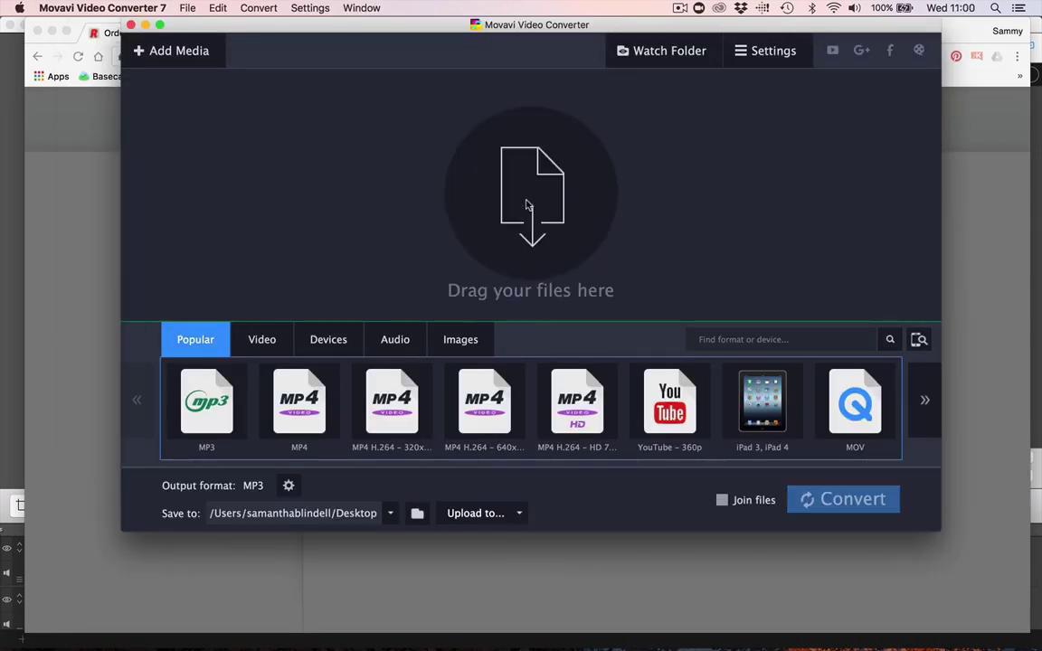
Step: Add 1. Sammy 5 Day Sprint - Holidays.mp4 from Downloads, dismiss the promo, and close Edit unchanged
{"action": "left_click", "coordinate": [530, 198]}
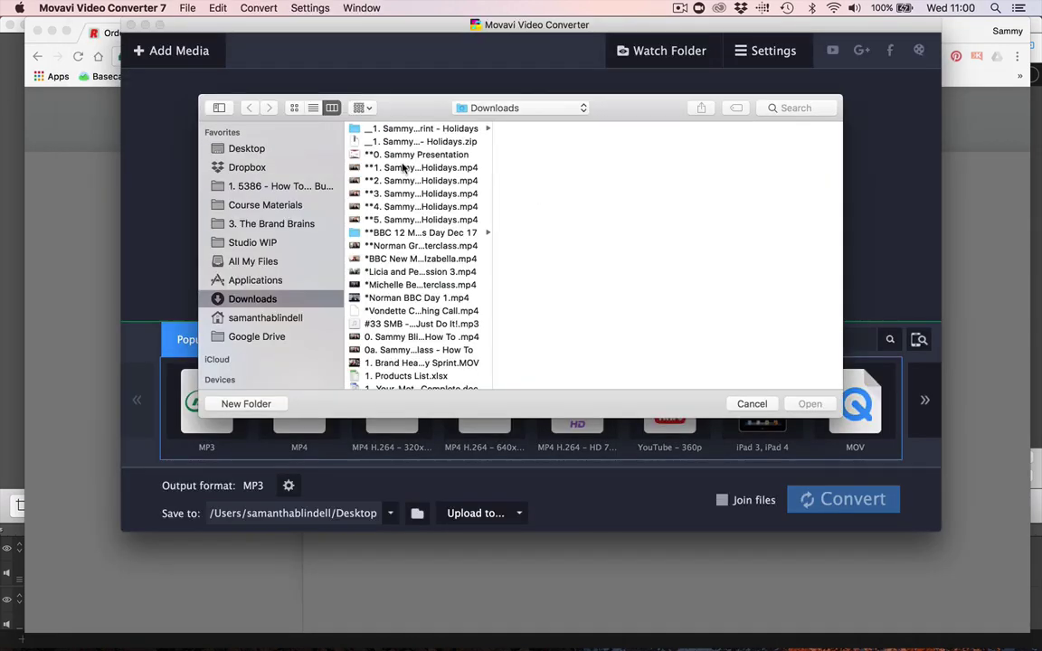
{"action": "left_click", "coordinate": [403, 168]}
{"action": "left_click", "coordinate": [805, 404]}
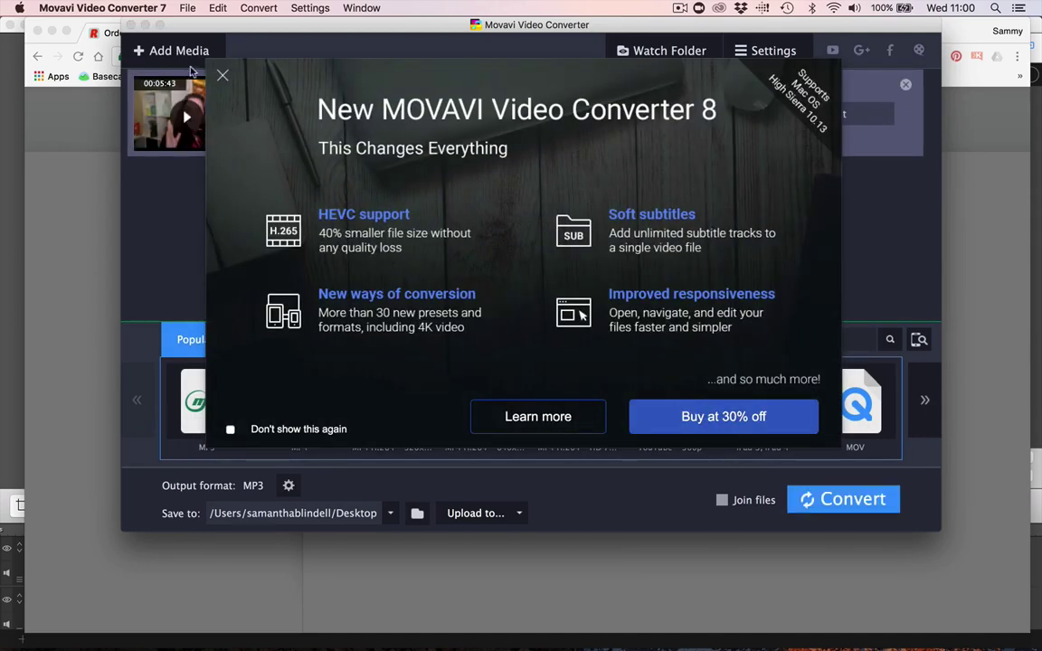
{"action": "left_click", "coordinate": [196, 66]}
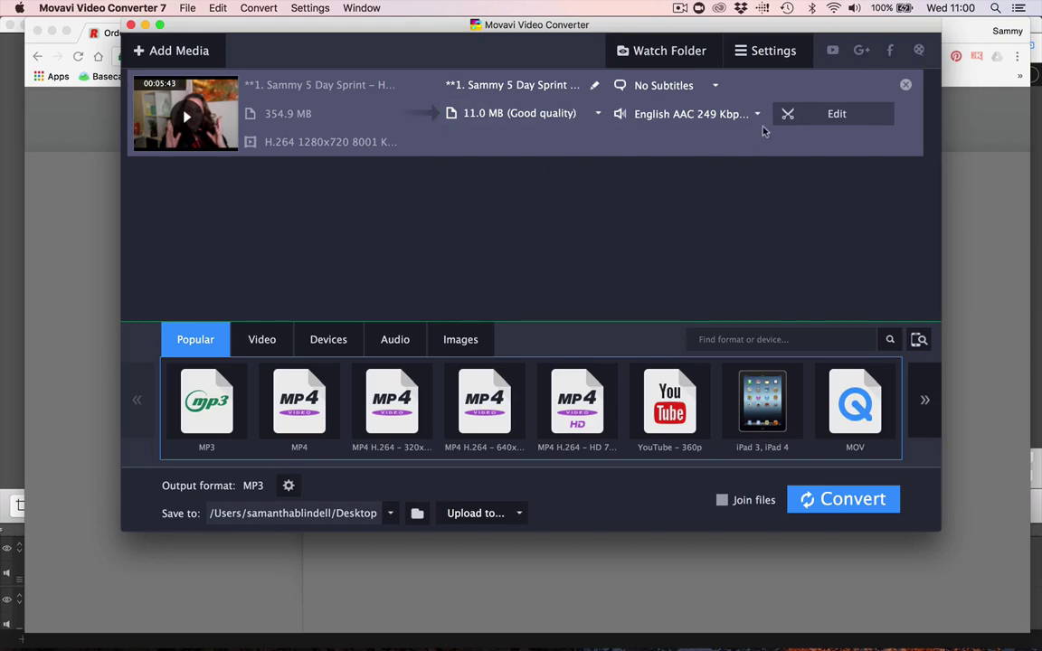
{"action": "left_click", "coordinate": [809, 115]}
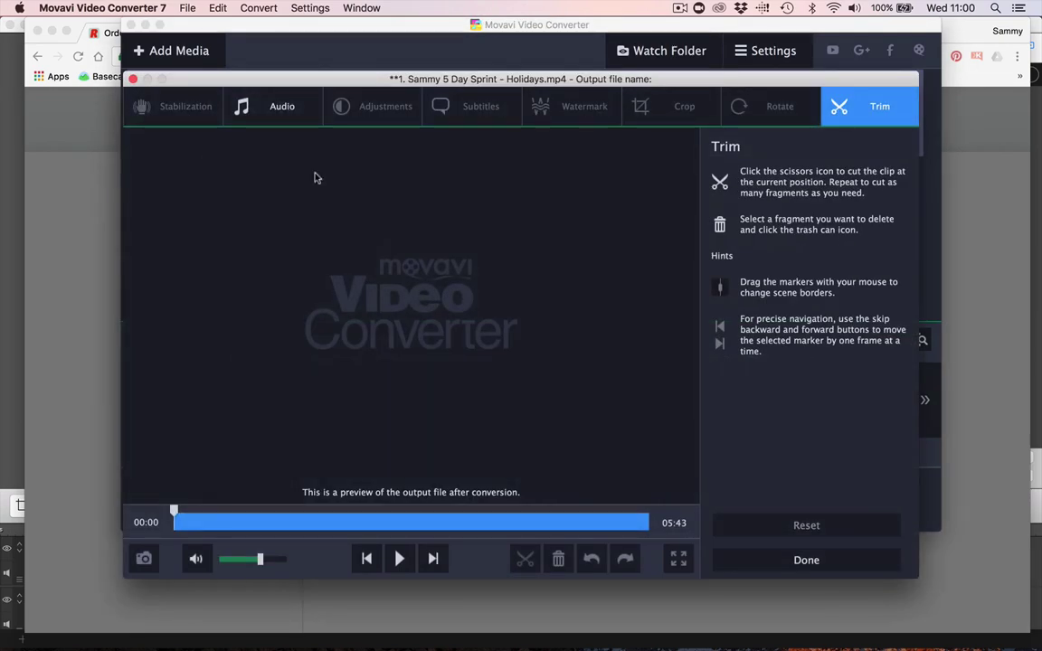
{"action": "left_click", "coordinate": [803, 559]}
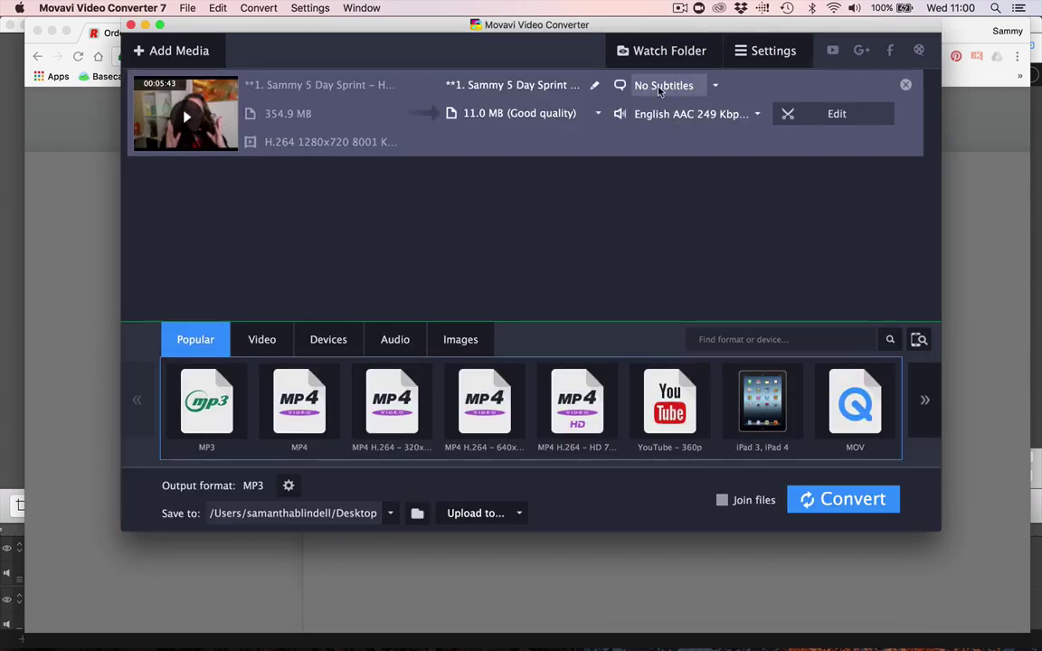
Step: Attach Holidays.srt from the Downloads Holidays folder through No Subtitles > Add
{"action": "left_click", "coordinate": [715, 86]}
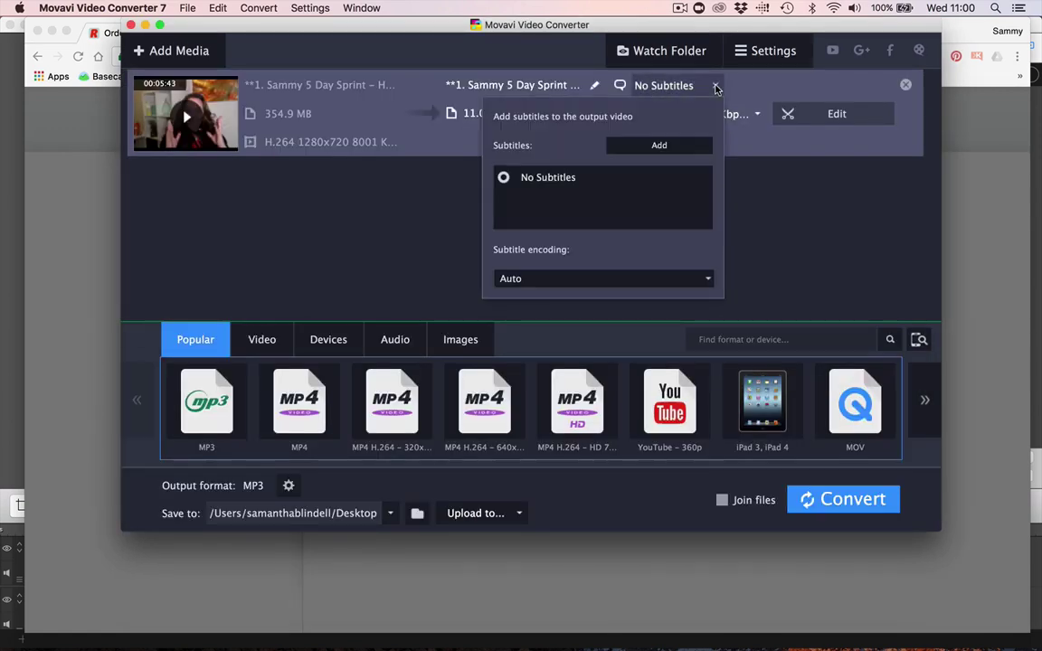
{"action": "left_click", "coordinate": [661, 144]}
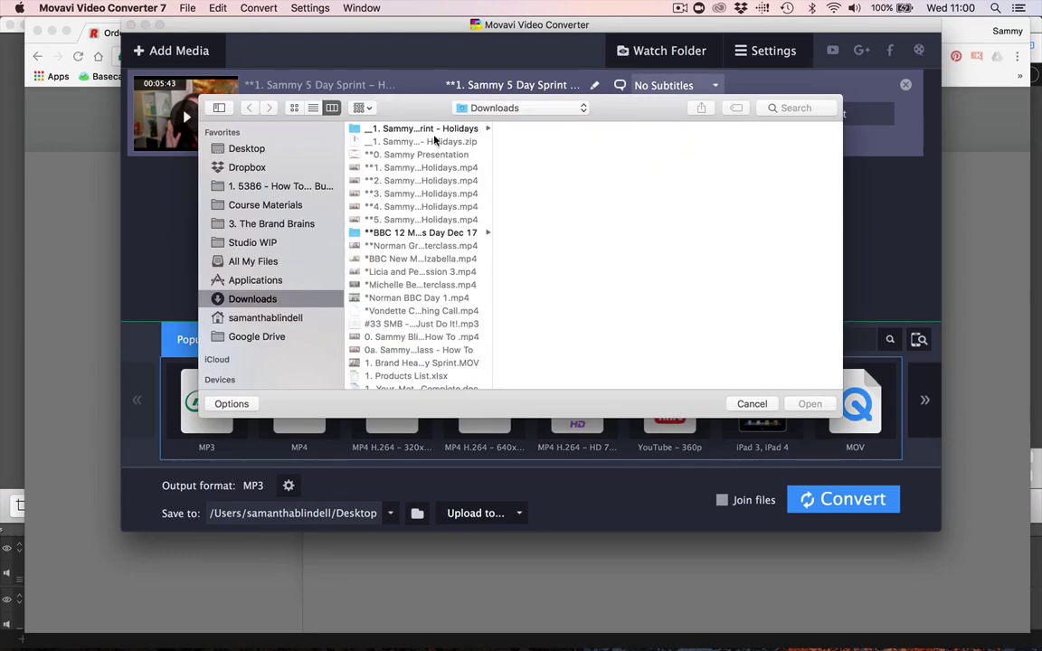
{"action": "left_click", "coordinate": [384, 127]}
{"action": "left_click", "coordinate": [543, 129]}
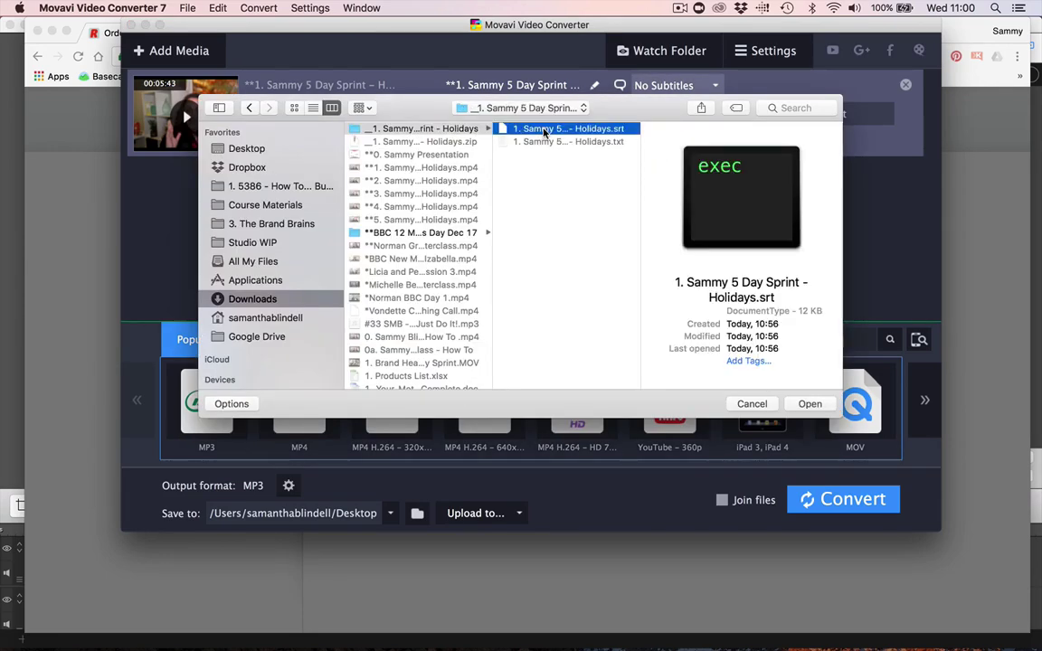
{"action": "left_click", "coordinate": [808, 403]}
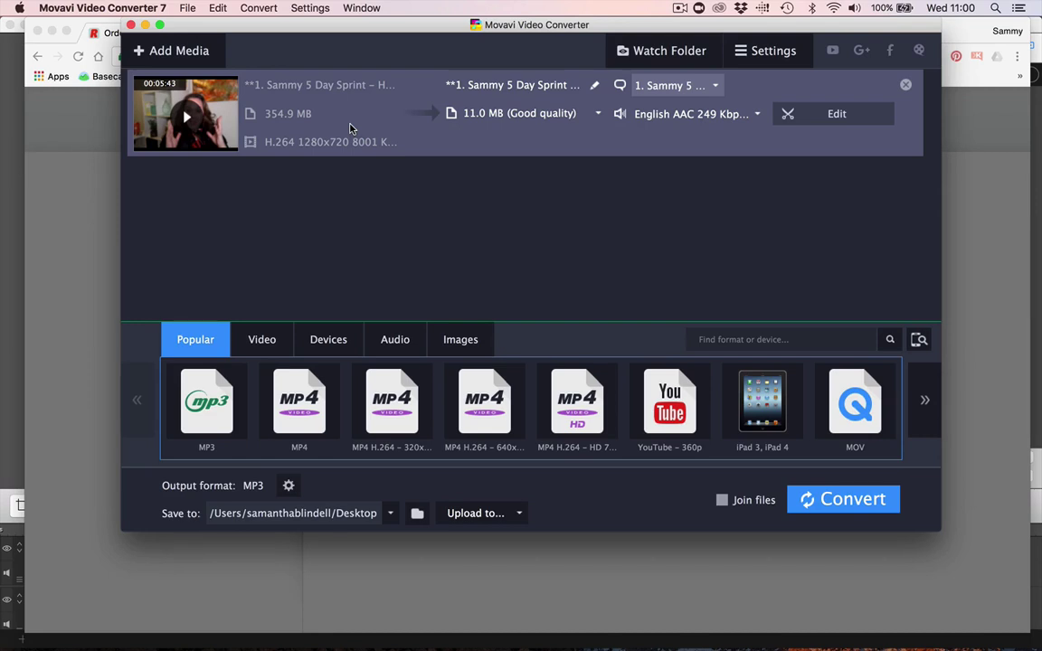
Step: Keep the audio track unchanged, choose MP4 H.264 – HD 720p output, and start converting
{"action": "left_click", "coordinate": [756, 115]}
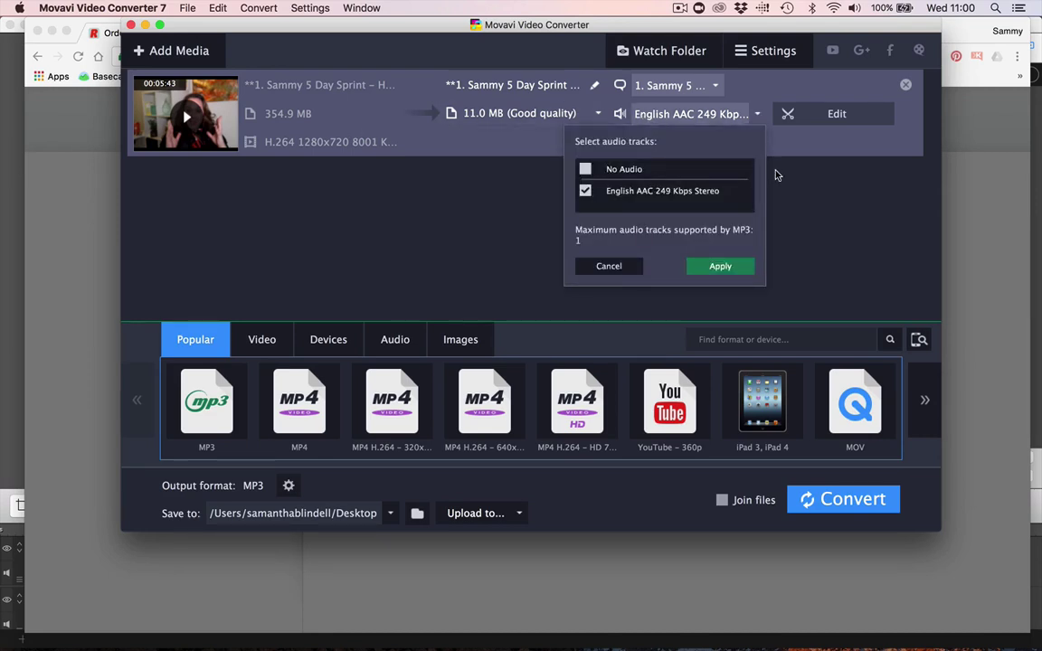
{"action": "left_click", "coordinate": [609, 266]}
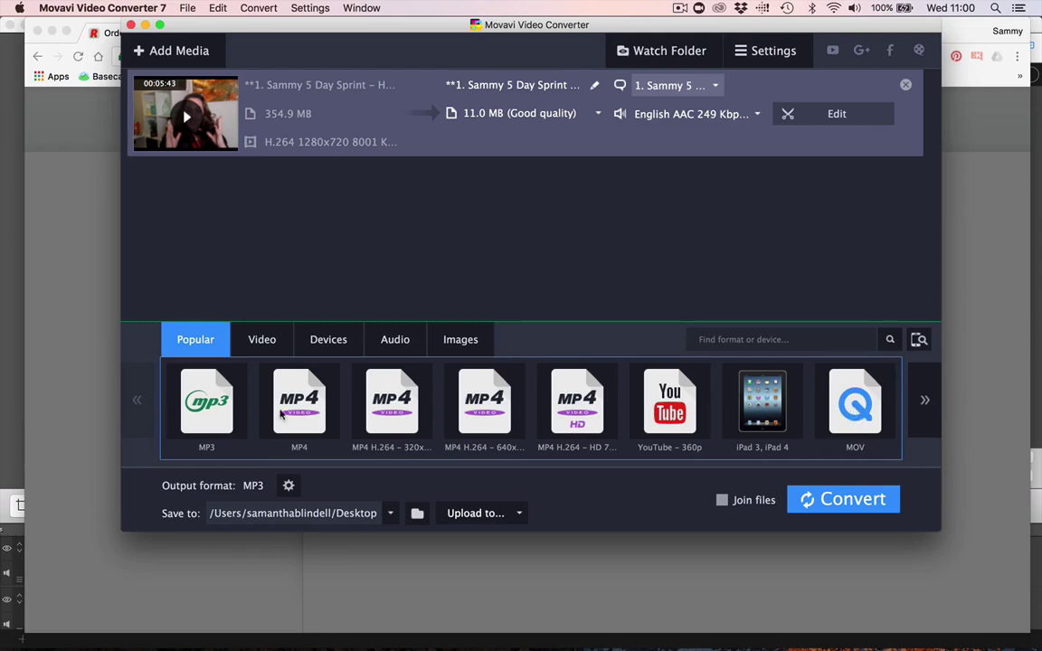
{"action": "left_click", "coordinate": [309, 404]}
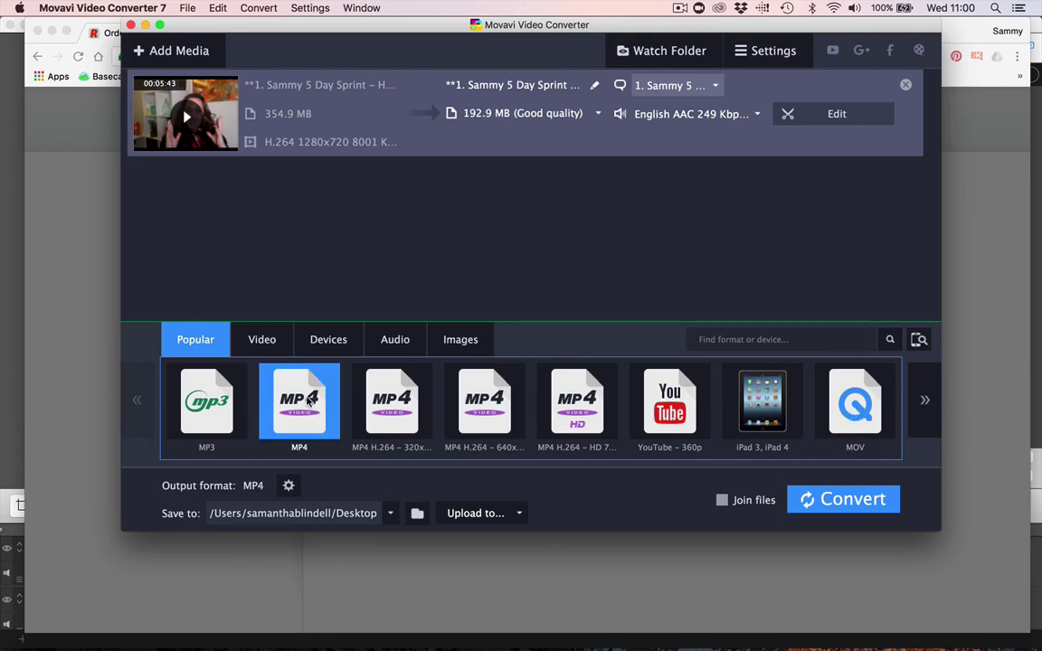
{"action": "left_click", "coordinate": [398, 404]}
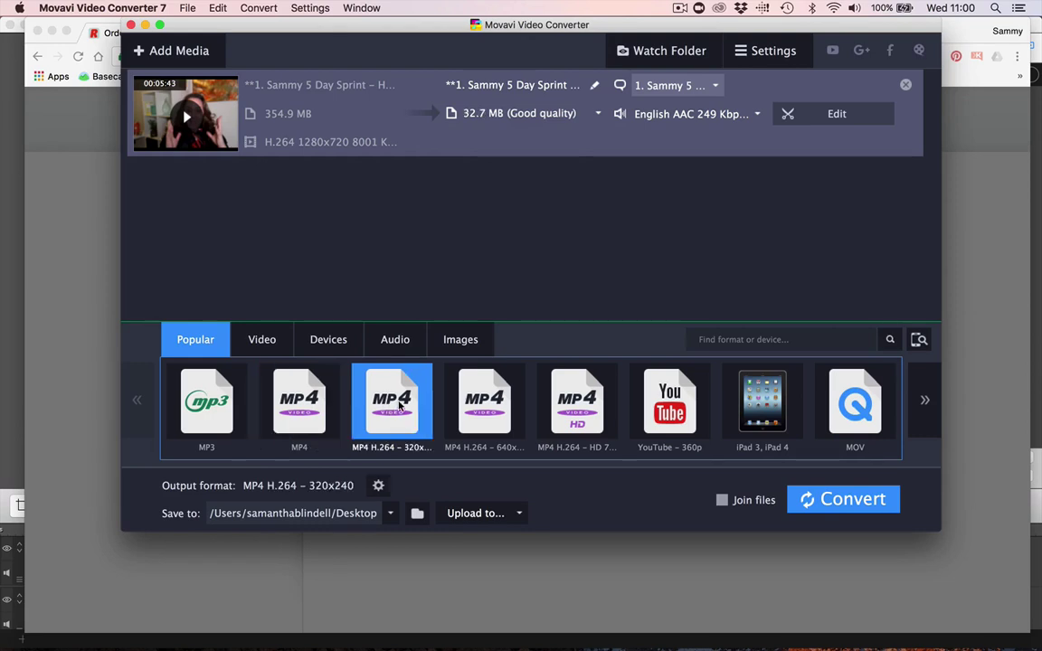
{"action": "left_click", "coordinate": [475, 404]}
{"action": "left_click", "coordinate": [547, 408]}
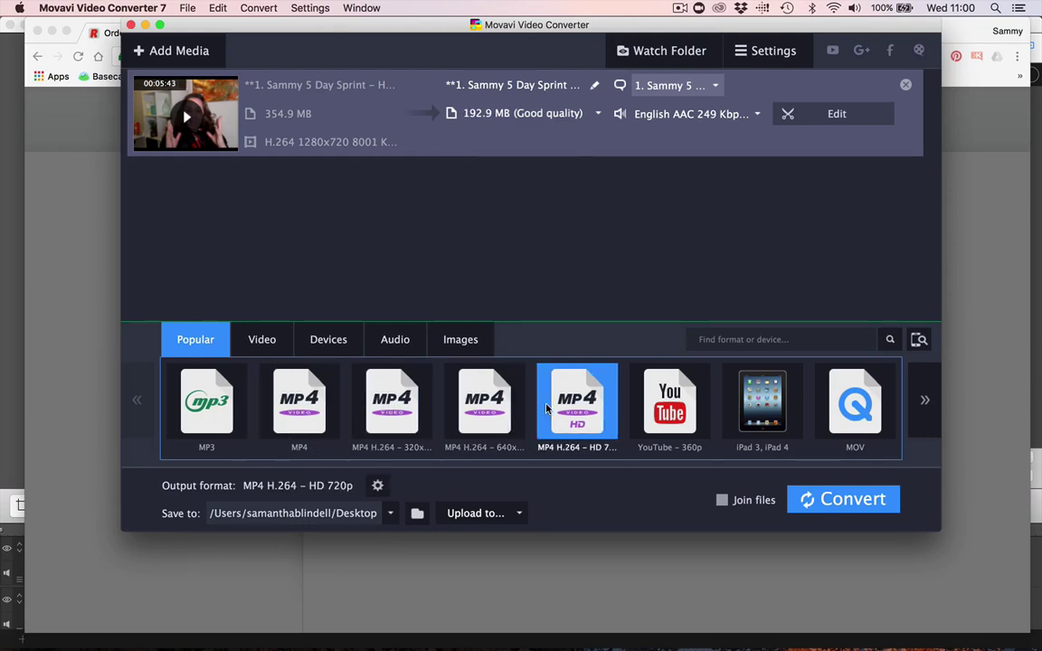
{"action": "left_click", "coordinate": [308, 411]}
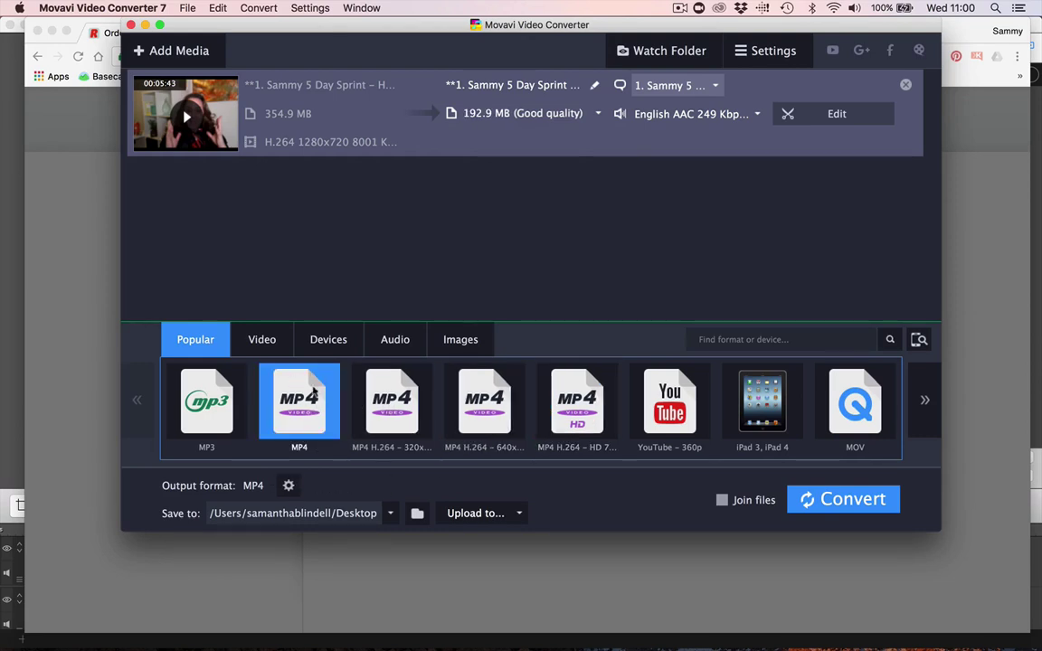
{"action": "left_click", "coordinate": [581, 408]}
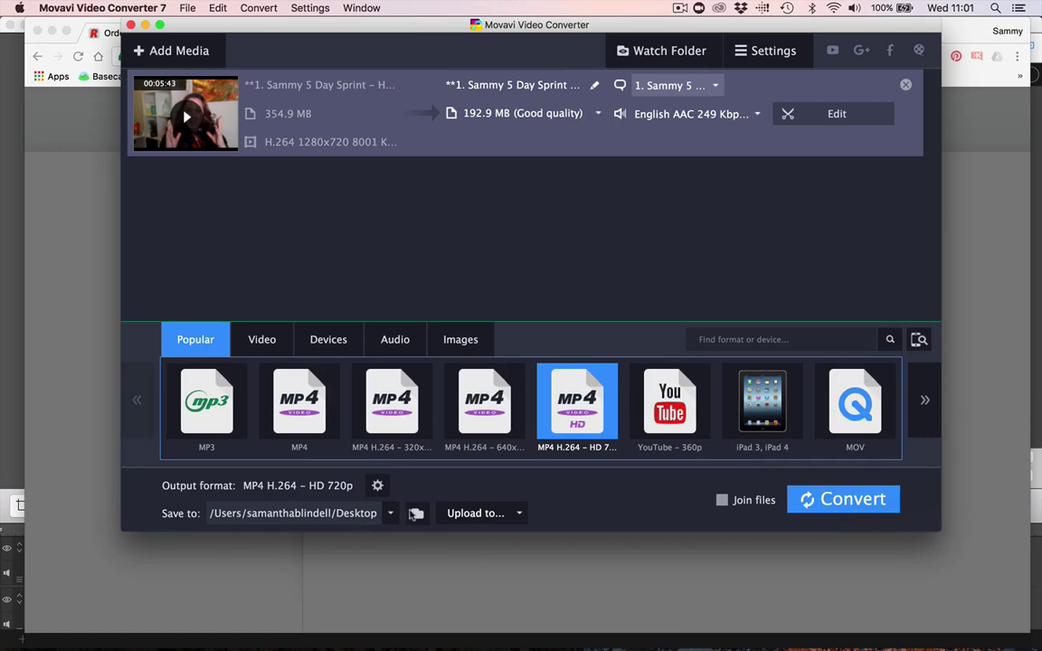
{"action": "left_click", "coordinate": [844, 503]}
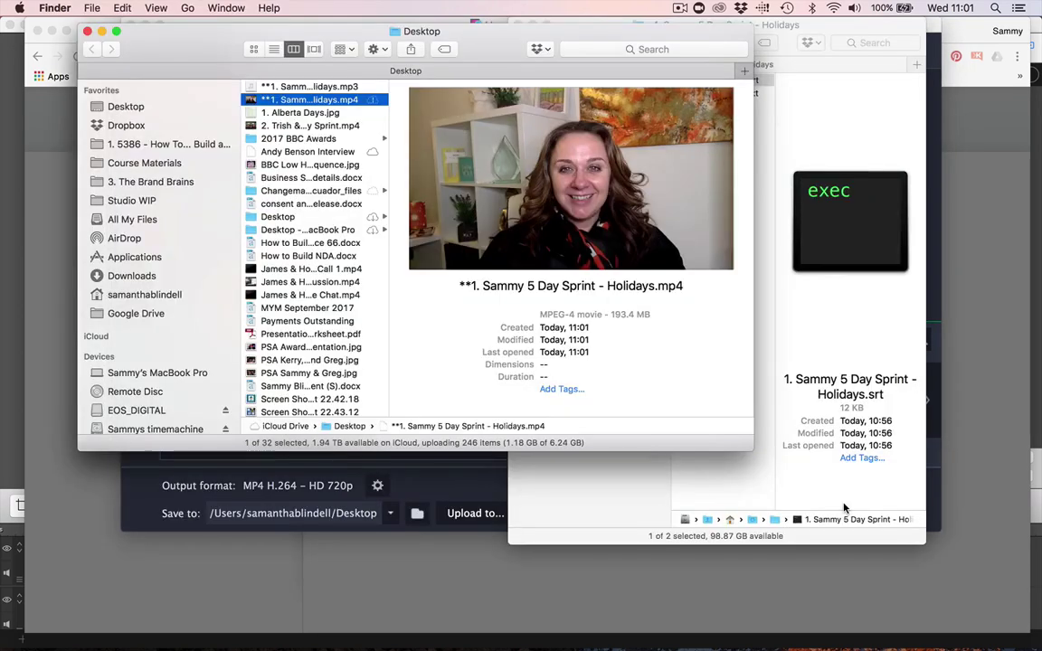
Step: Play the converted Holidays.mp4 in Flip Player, showing captions like "Hello and welcome to day one"
{"action": "double_click", "coordinate": [254, 98]}
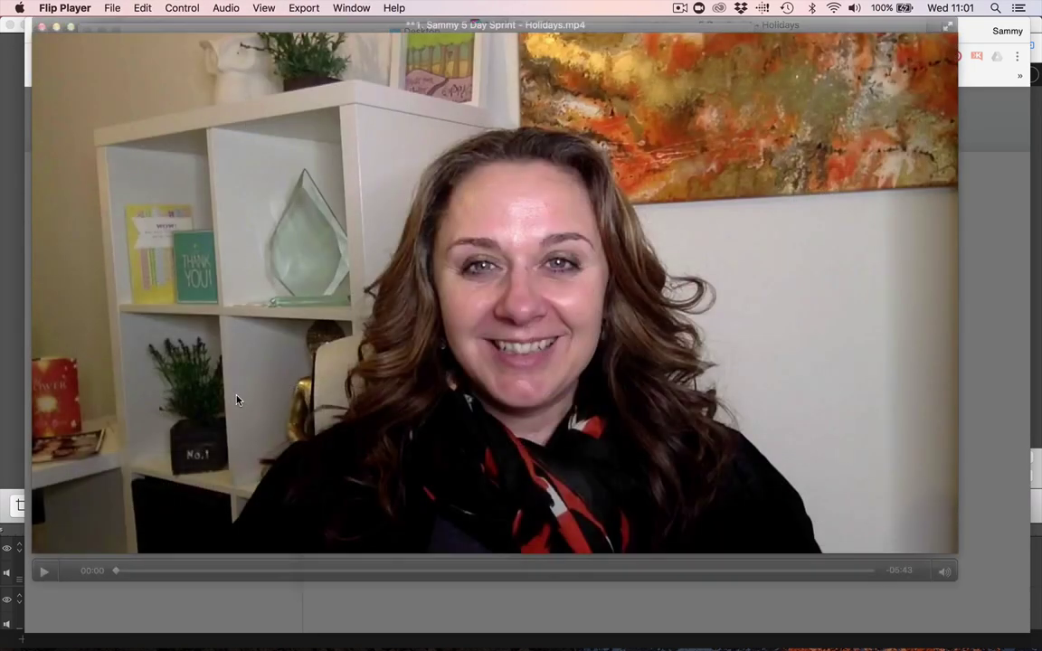
{"action": "left_click", "coordinate": [43, 570]}
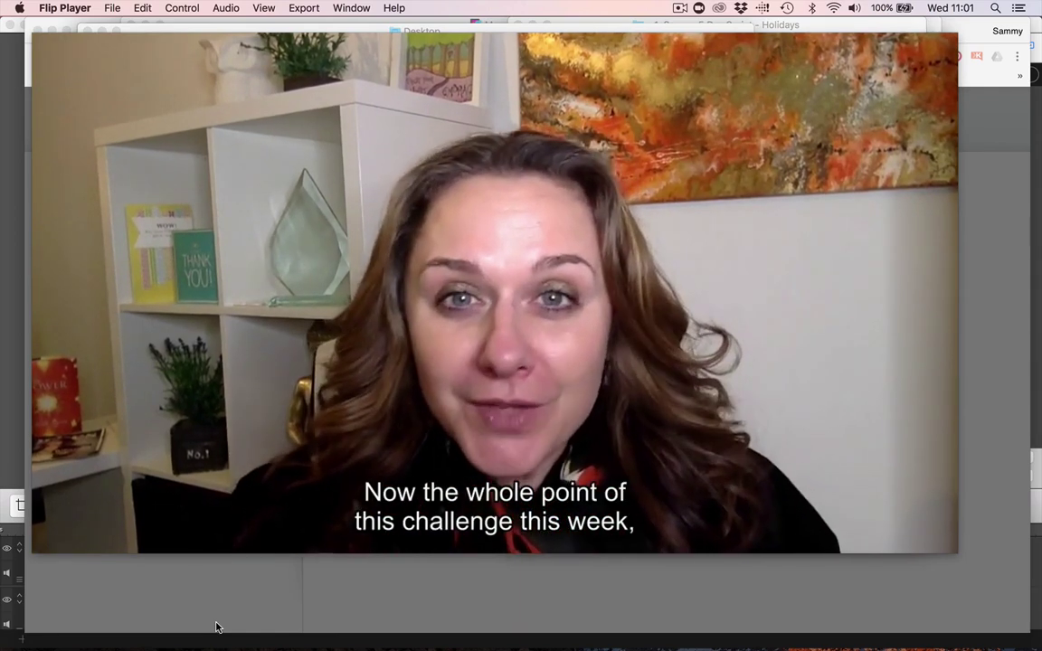
{"action": "mouse_move", "coordinate": [110, 507]}
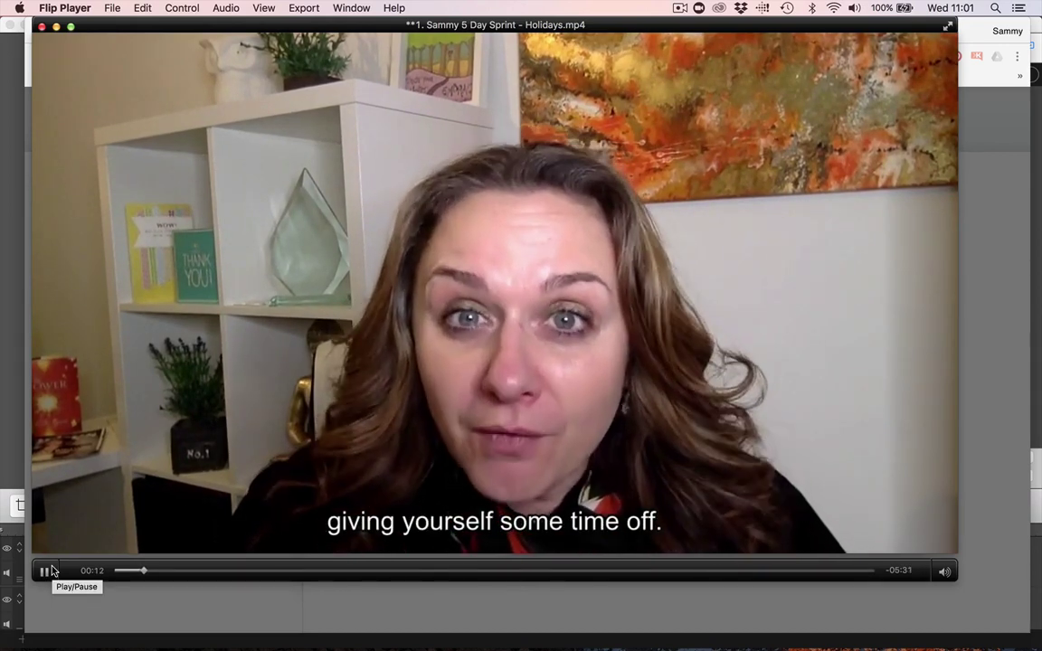
Step: Pause the subtitled Holidays video at 00:12 on the caption "giving yourself some time off."
{"action": "left_click", "coordinate": [44, 570]}
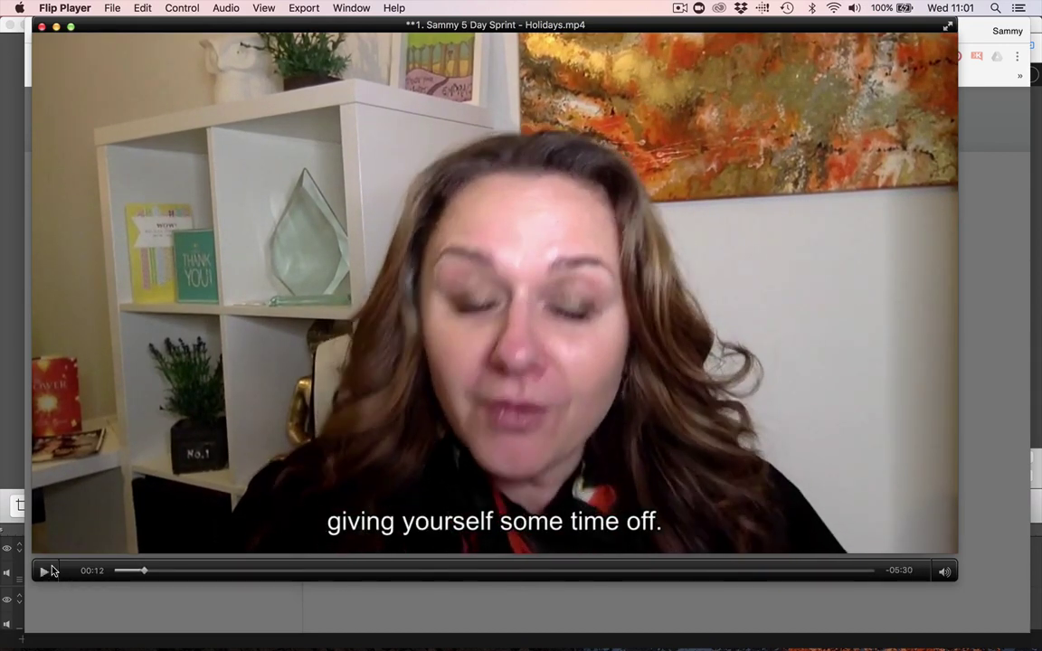